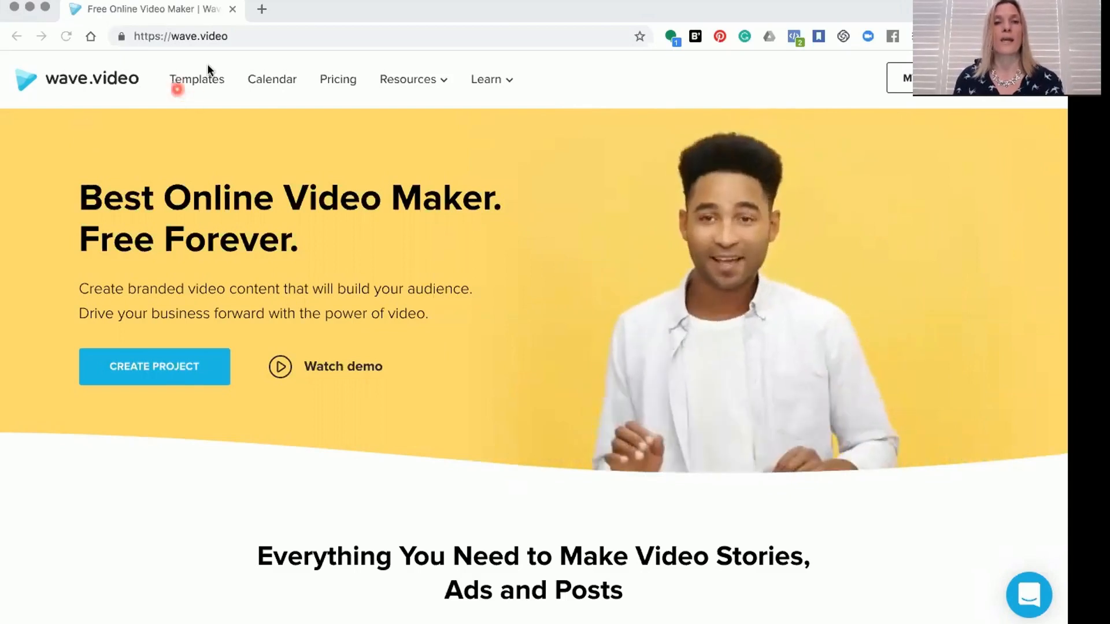
Open the video templates gallery and browse the International observance templates and the category list
{"action": "left_click", "coordinate": [189, 85]}
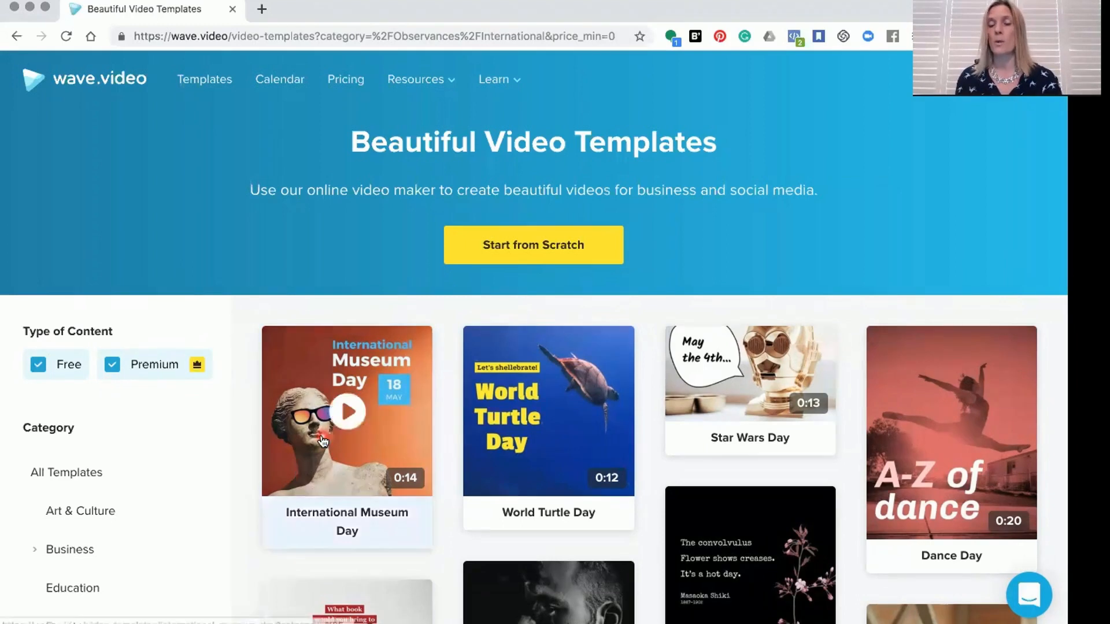
{"action": "scroll", "coordinate": [322, 442], "scroll_direction": "down", "scroll_amount": 5}
{"action": "scroll", "coordinate": [323, 443], "scroll_direction": "down", "scroll_amount": 2}
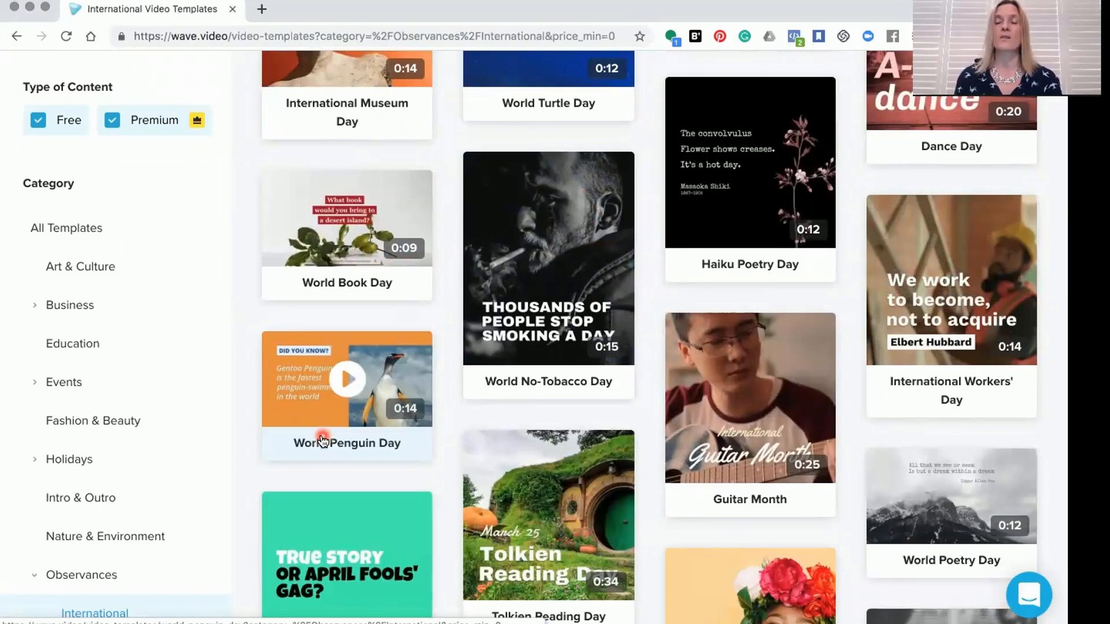
{"action": "scroll", "coordinate": [323, 442], "scroll_direction": "down", "scroll_amount": 3}
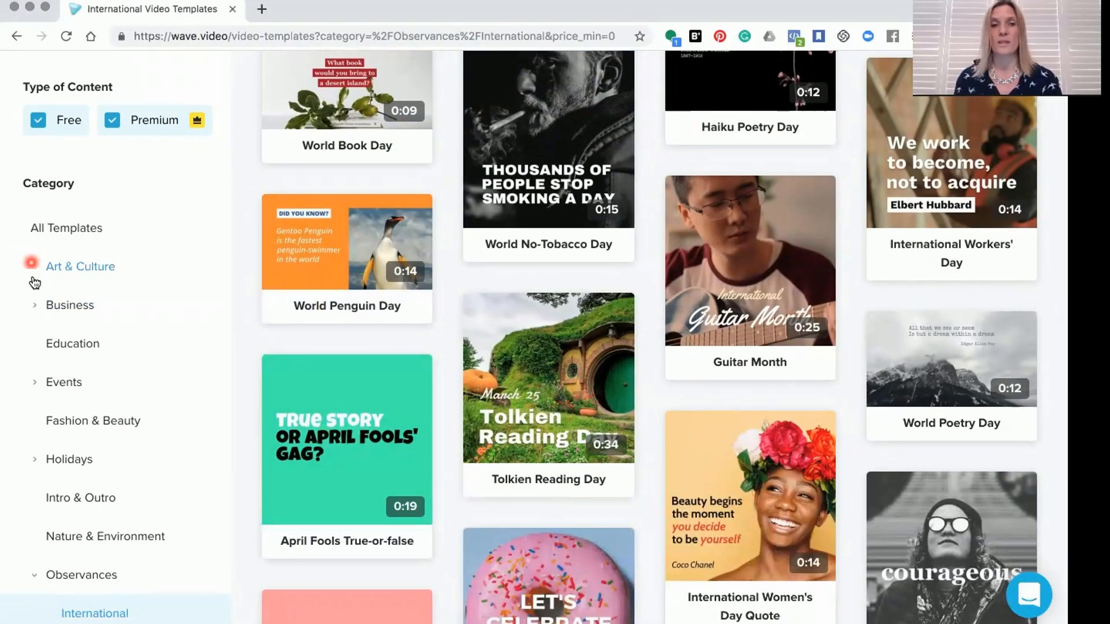
{"action": "scroll", "coordinate": [46, 381], "scroll_direction": "down", "scroll_amount": 3}
{"action": "scroll", "coordinate": [48, 391], "scroll_direction": "down", "scroll_amount": 5}
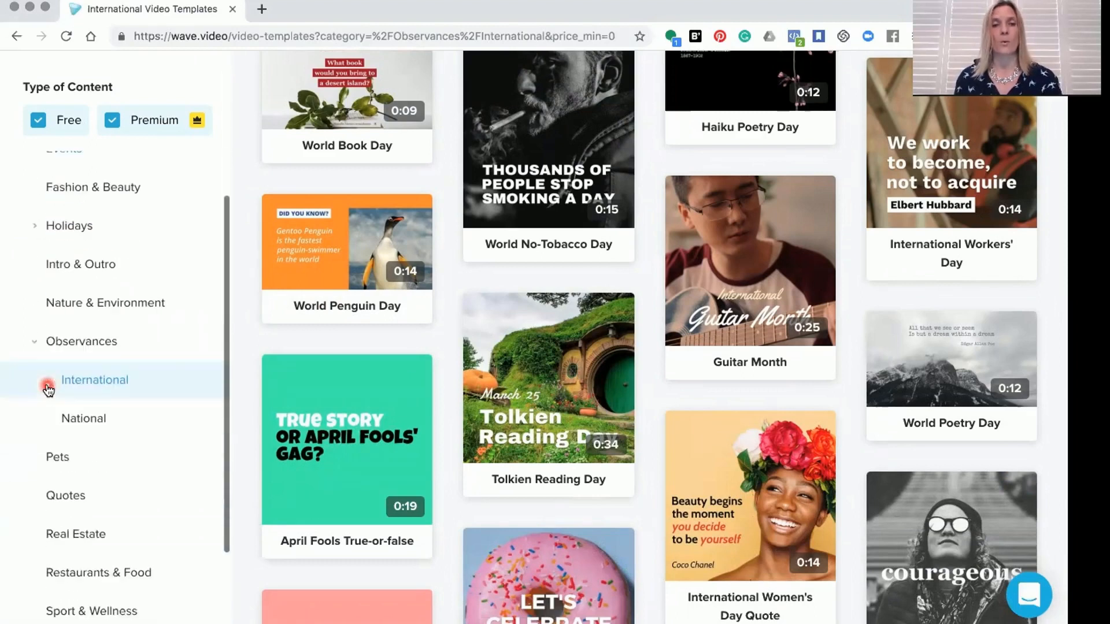
{"action": "scroll", "coordinate": [48, 387], "scroll_direction": "up", "scroll_amount": 4}
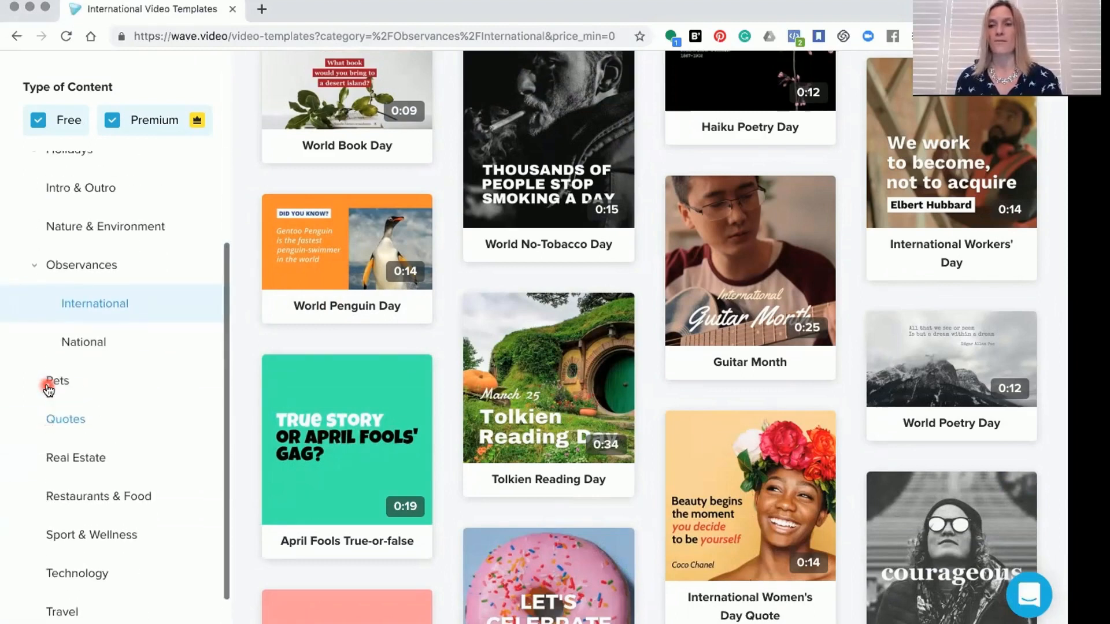
{"action": "scroll", "coordinate": [382, 403], "scroll_direction": "down", "scroll_amount": 10}
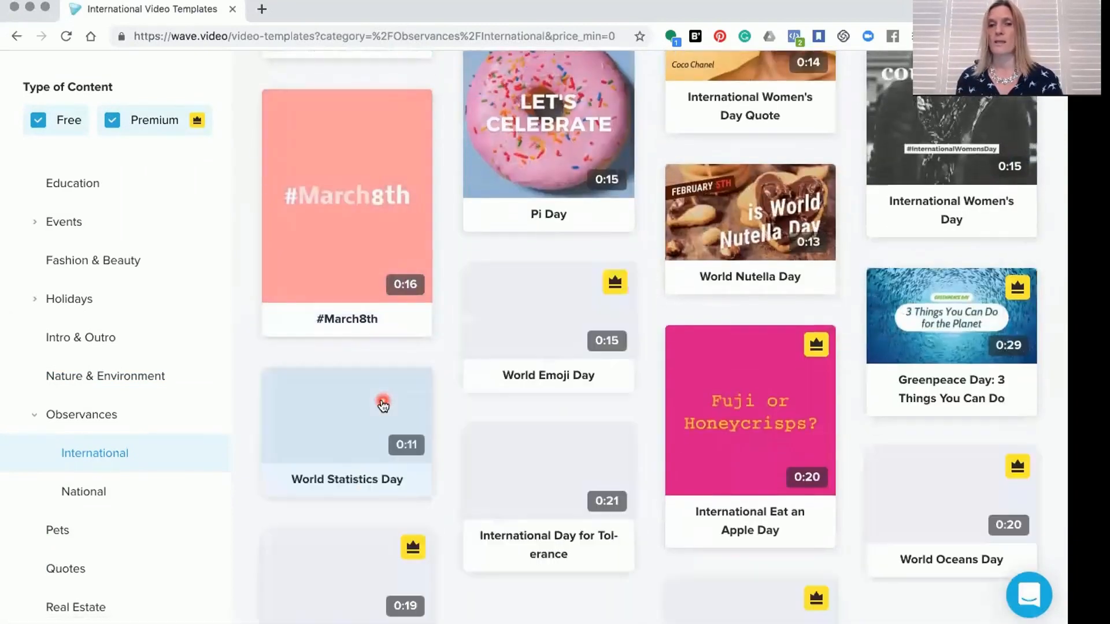
{"action": "scroll", "coordinate": [382, 403], "scroll_direction": "up", "scroll_amount": 15}
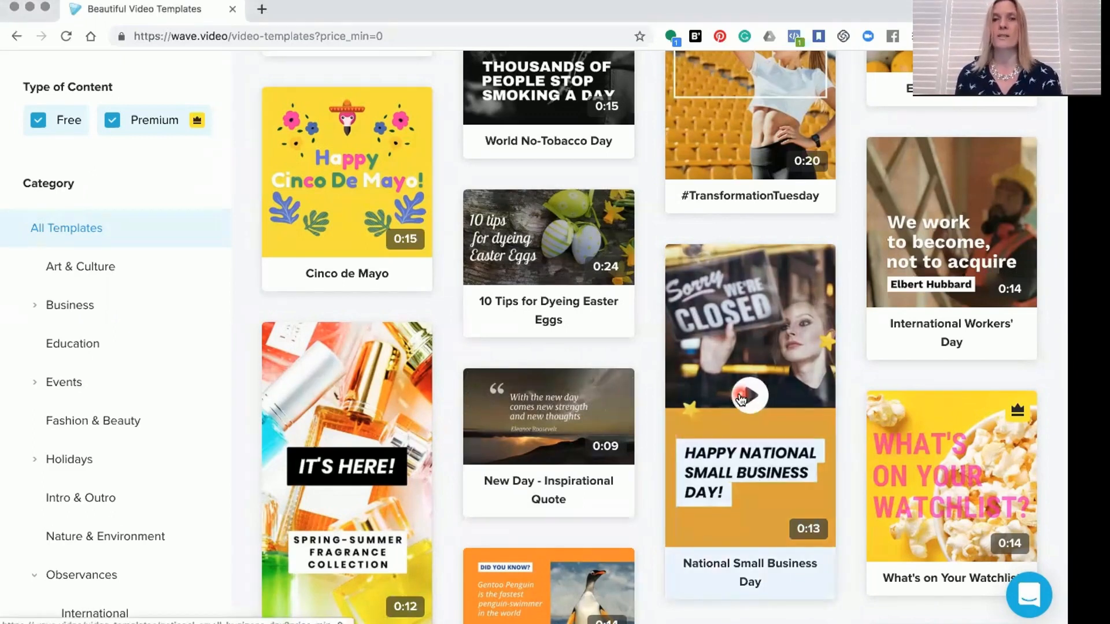
Choose the National Small Business Day template, switch it to the 1:1 Square format, and open it for editing
{"action": "left_click", "coordinate": [740, 397]}
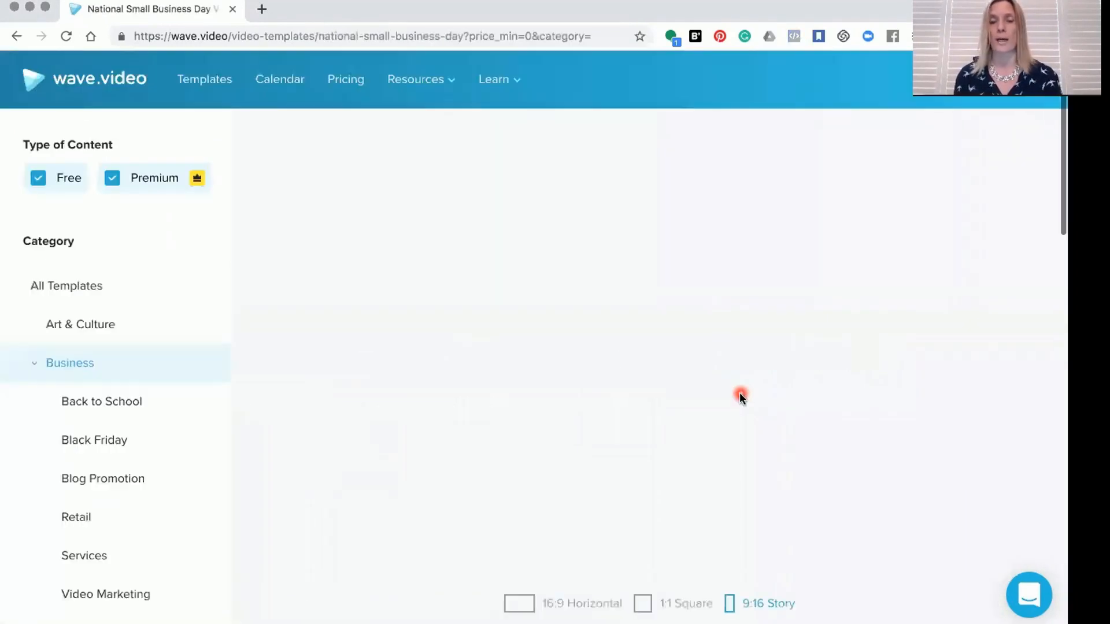
{"action": "scroll", "coordinate": [740, 398], "scroll_direction": "down", "scroll_amount": 1}
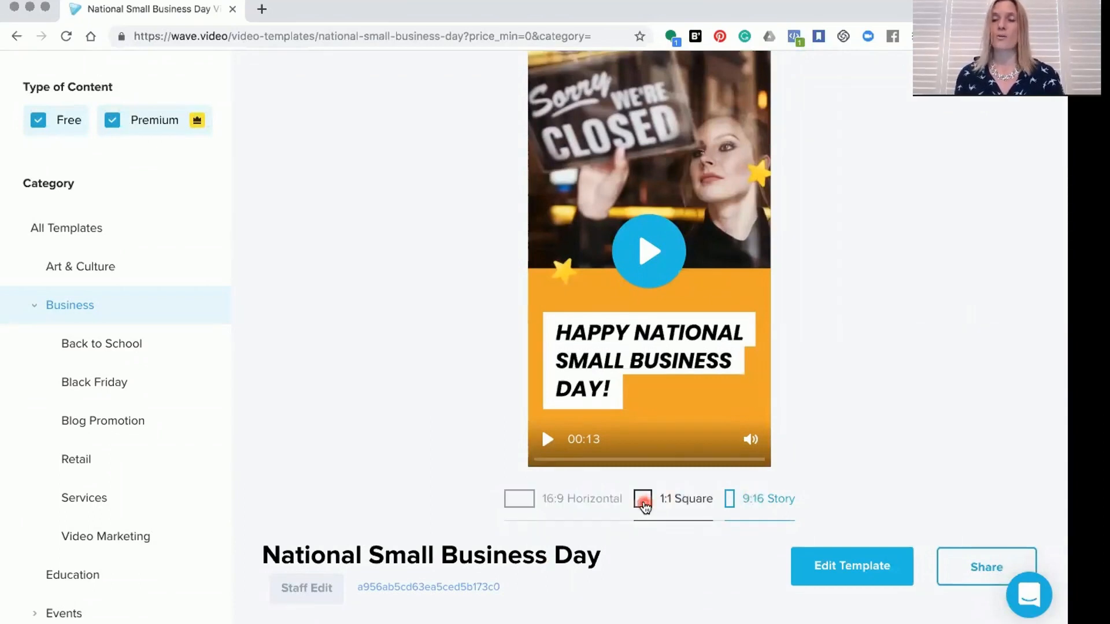
{"action": "left_click", "coordinate": [644, 505]}
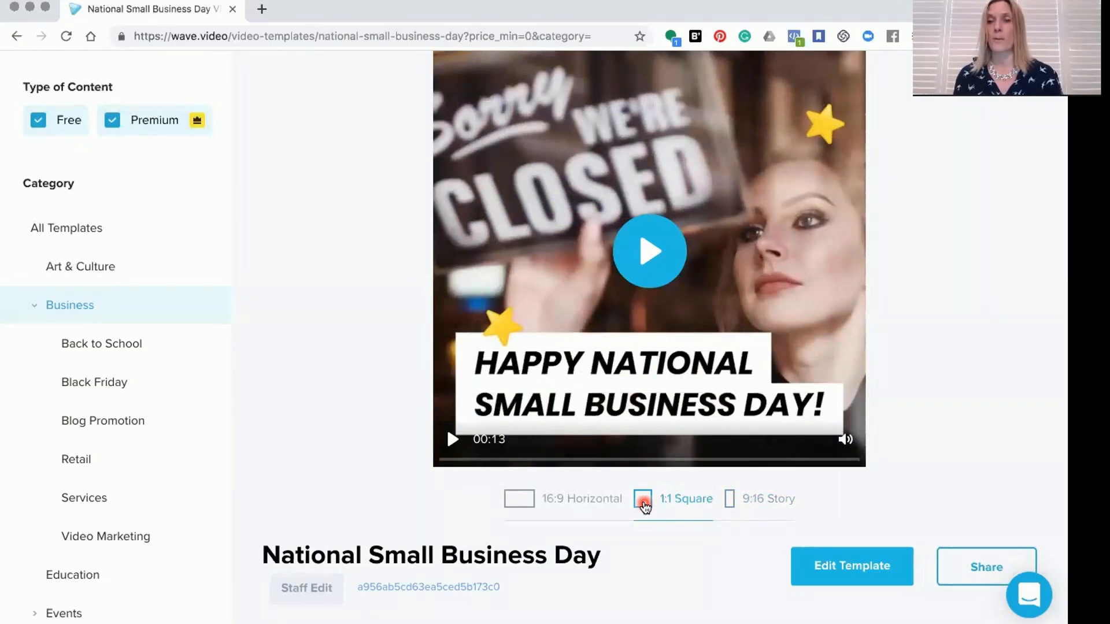
{"action": "left_click", "coordinate": [835, 569]}
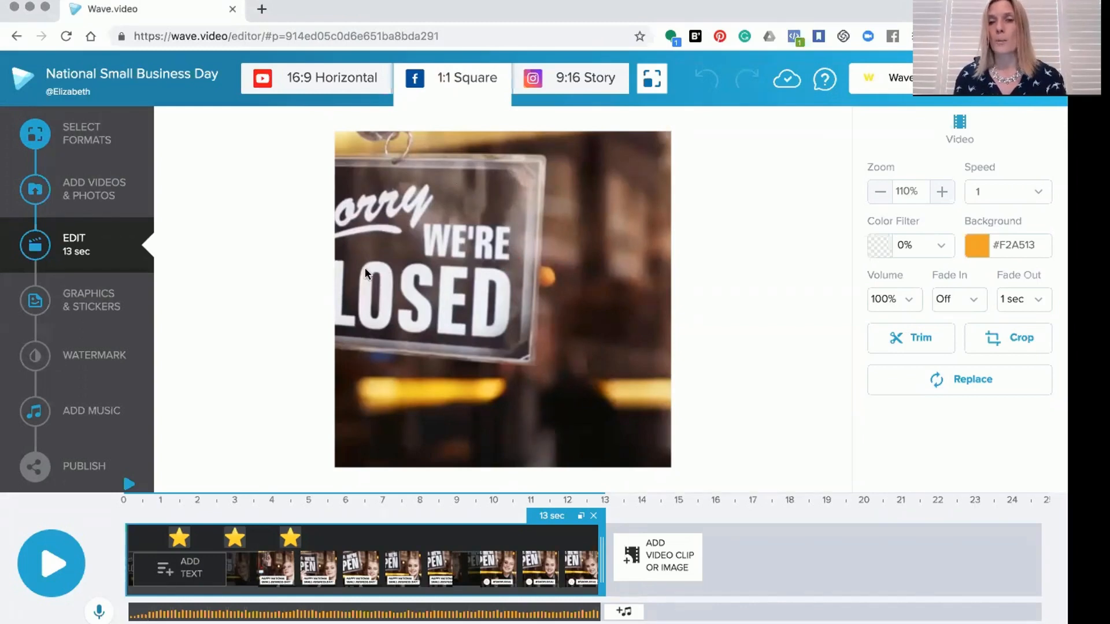
{"action": "left_click", "coordinate": [460, 209]}
{"action": "left_click", "coordinate": [952, 155]}
{"action": "left_click", "coordinate": [952, 138]}
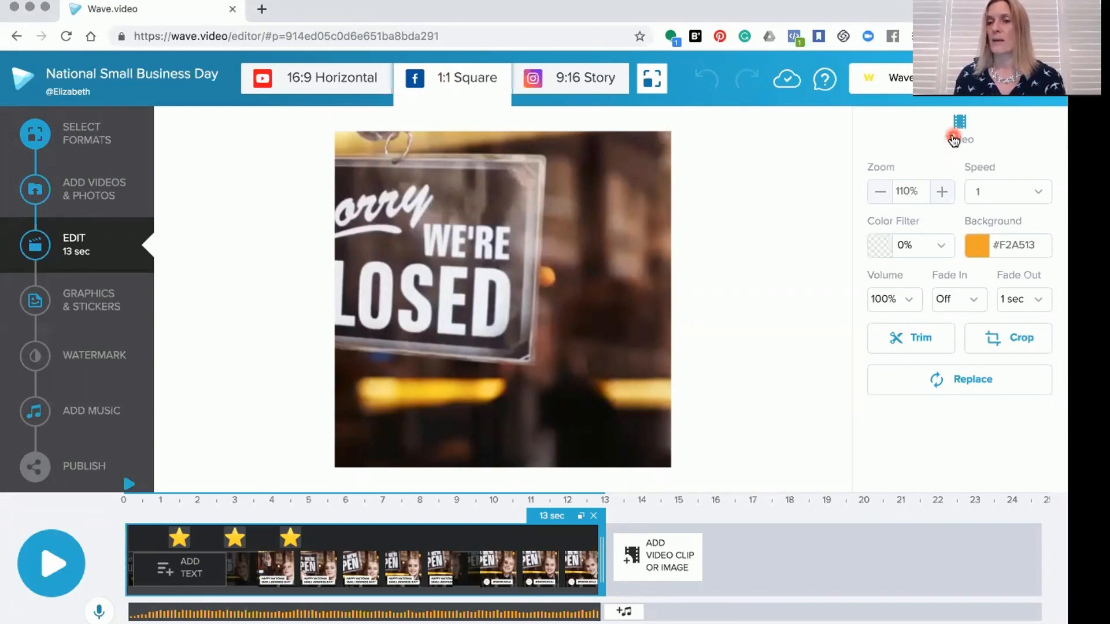
{"action": "left_click", "coordinate": [516, 333]}
{"action": "left_click", "coordinate": [457, 362]}
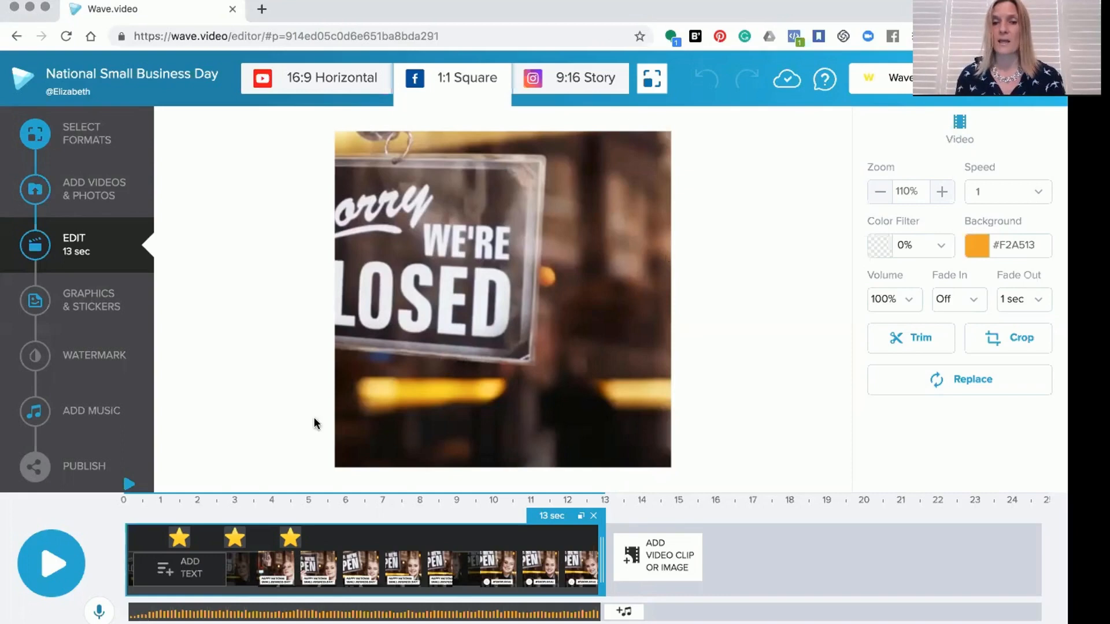
Select the headline text clip on the timeline and play the video as a preview
{"action": "left_click", "coordinate": [269, 577]}
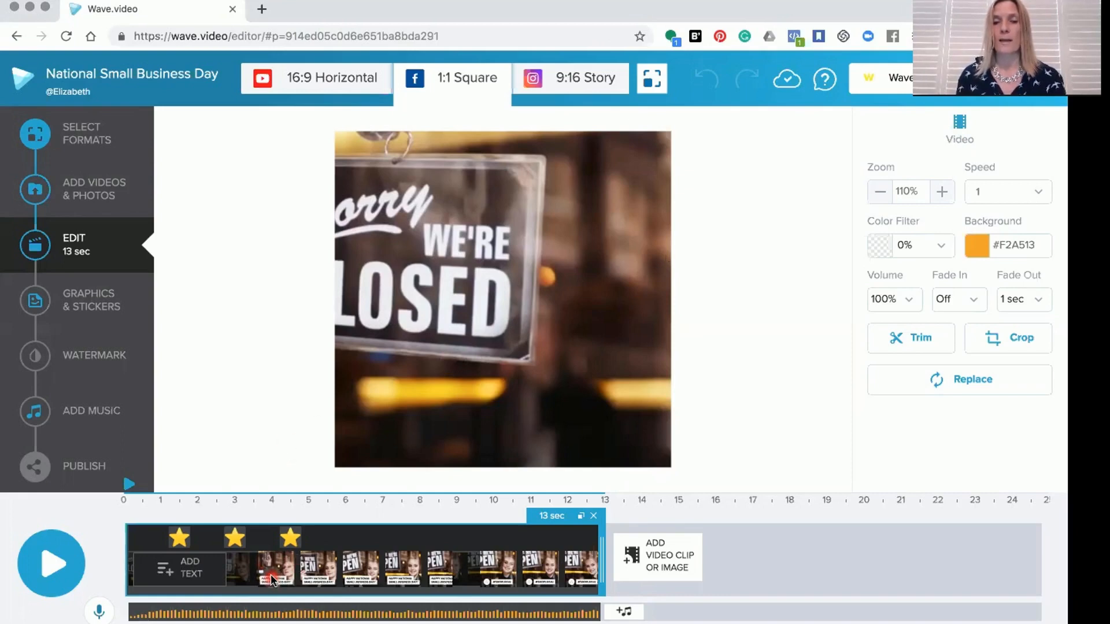
{"action": "left_click", "coordinate": [272, 578]}
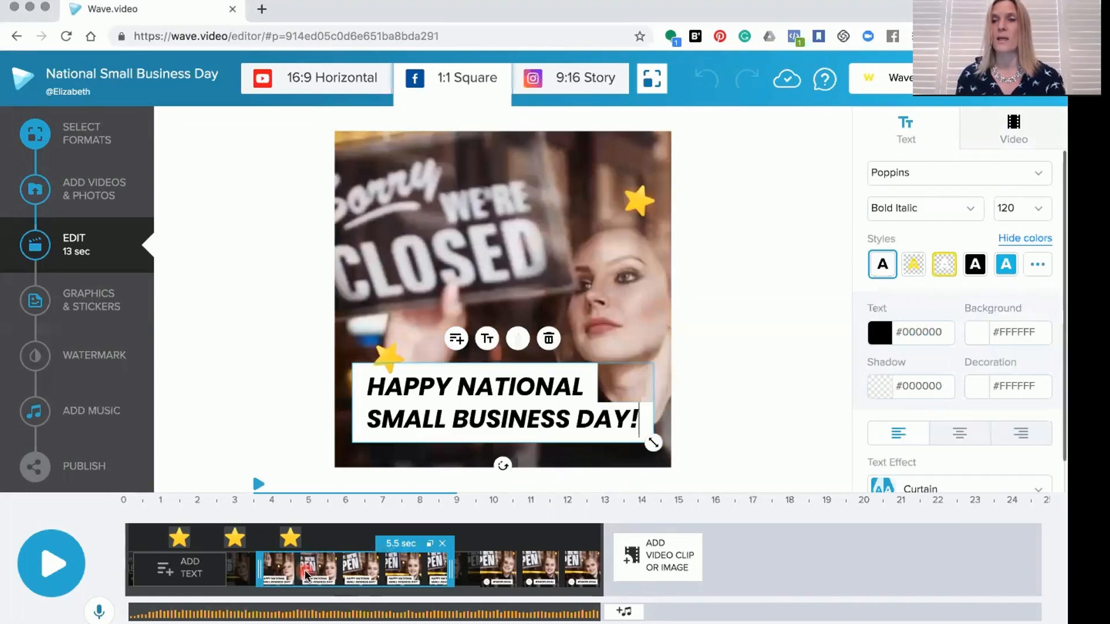
{"action": "left_click", "coordinate": [894, 142]}
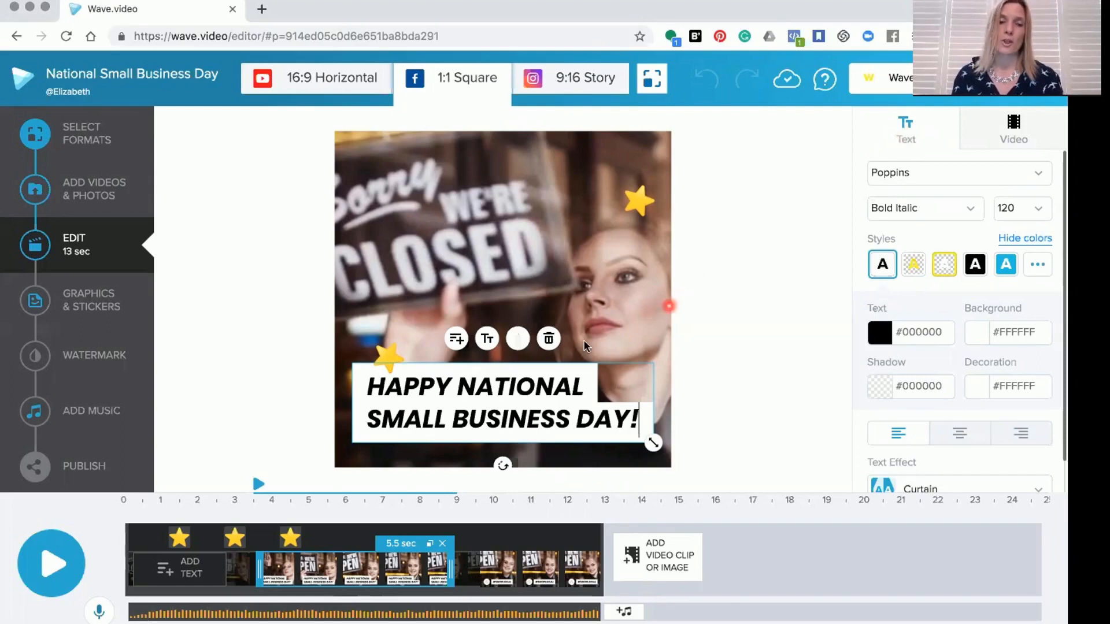
{"action": "left_click", "coordinate": [350, 455]}
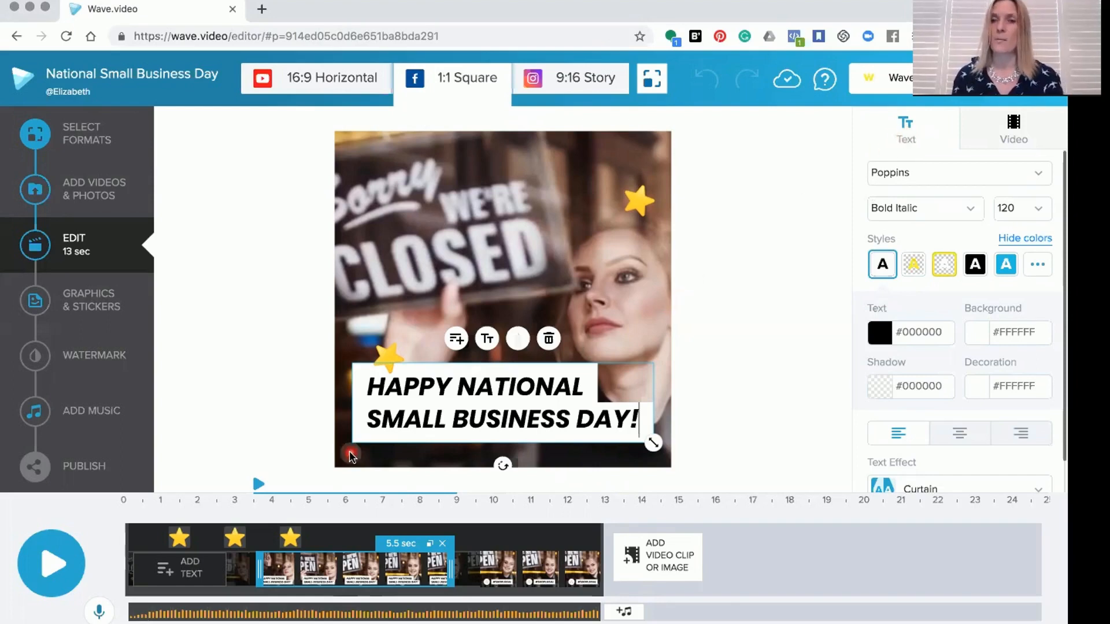
{"action": "left_click", "coordinate": [49, 567]}
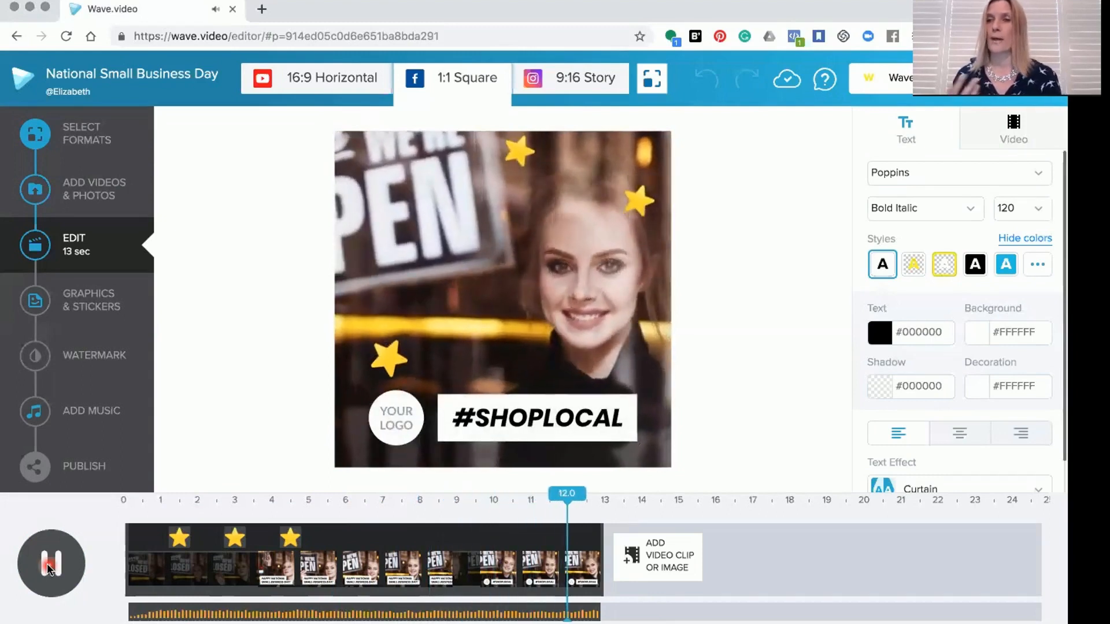
{"action": "left_click", "coordinate": [48, 565]}
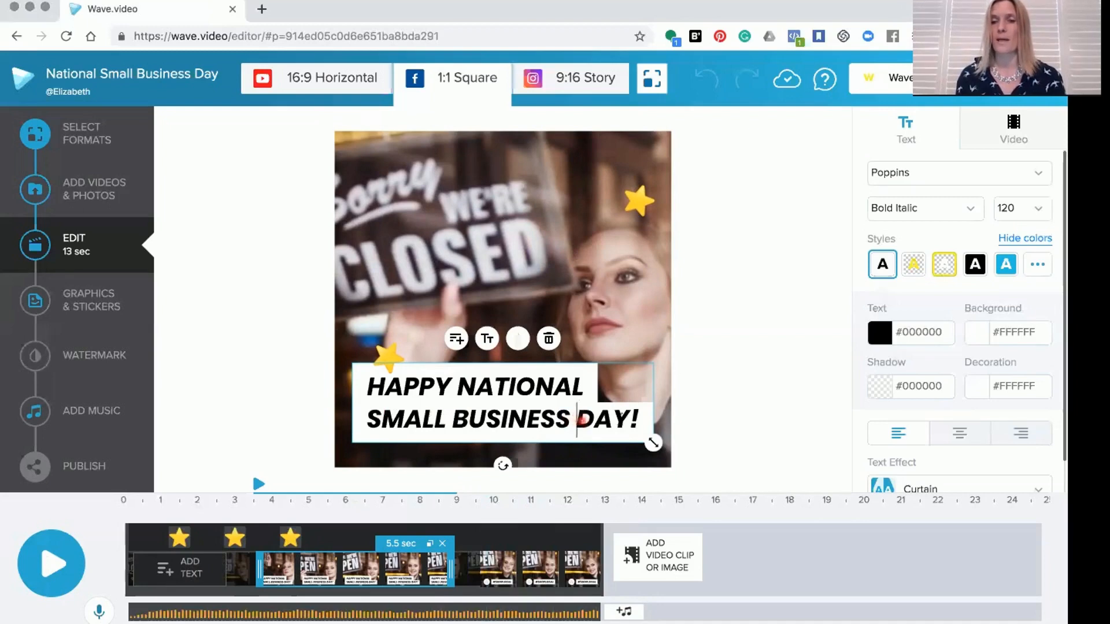
Replace the word "DAY" with "WEEK" in the "HAPPY NATIONAL SMALL BUSINESS" headline
{"action": "left_click_drag", "start_coordinate": [578, 420], "coordinate": [633, 419]}
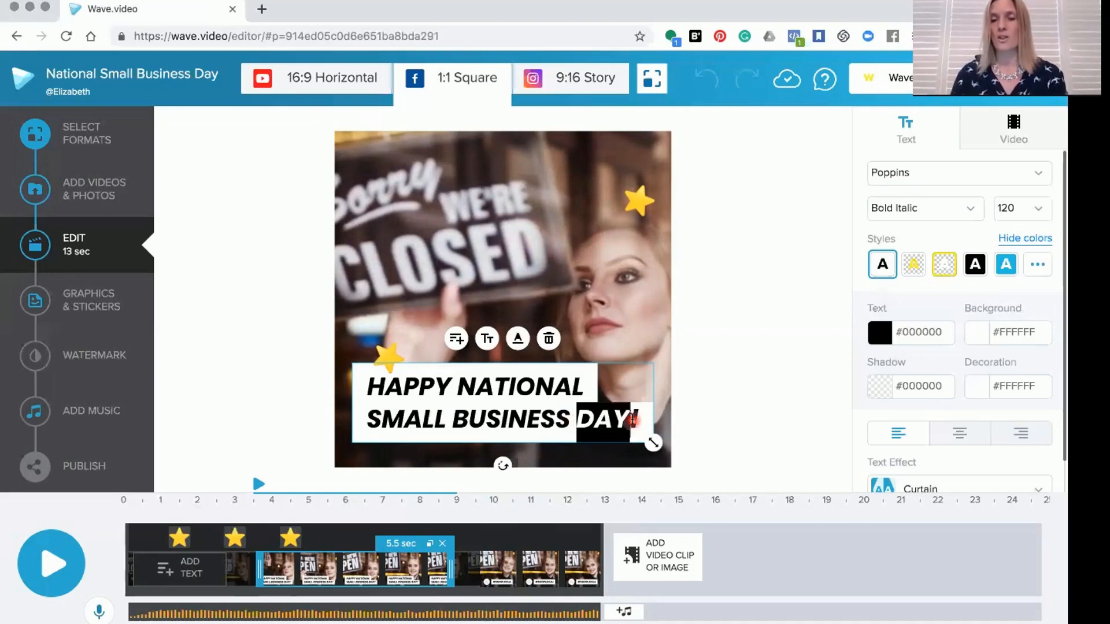
{"action": "left_click", "coordinate": [577, 421]}
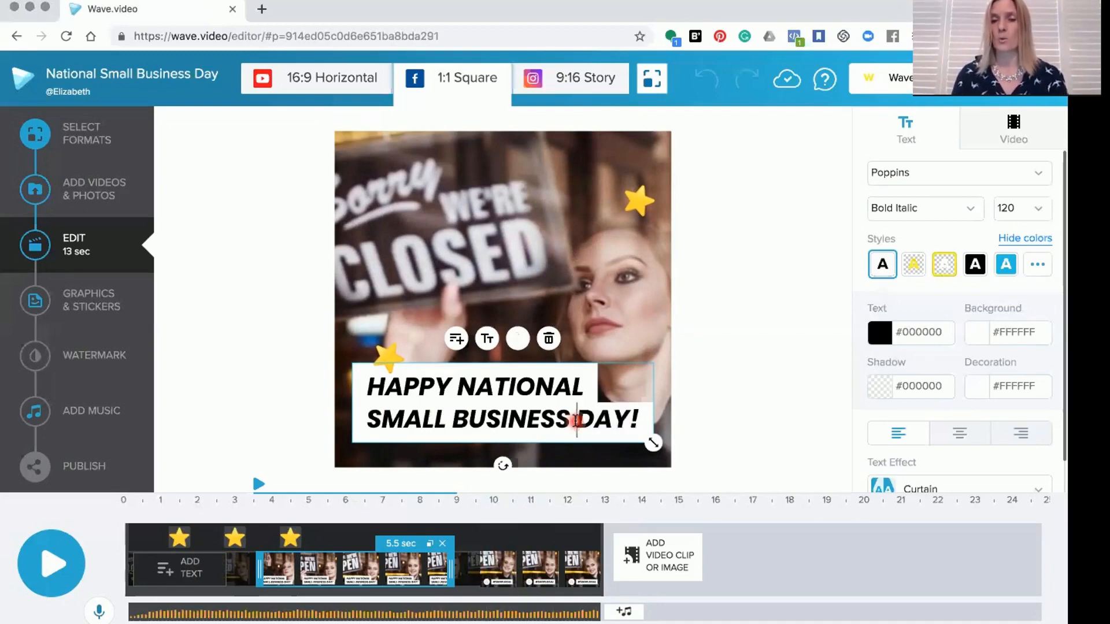
{"action": "left_click_drag", "start_coordinate": [577, 420], "coordinate": [633, 419]}
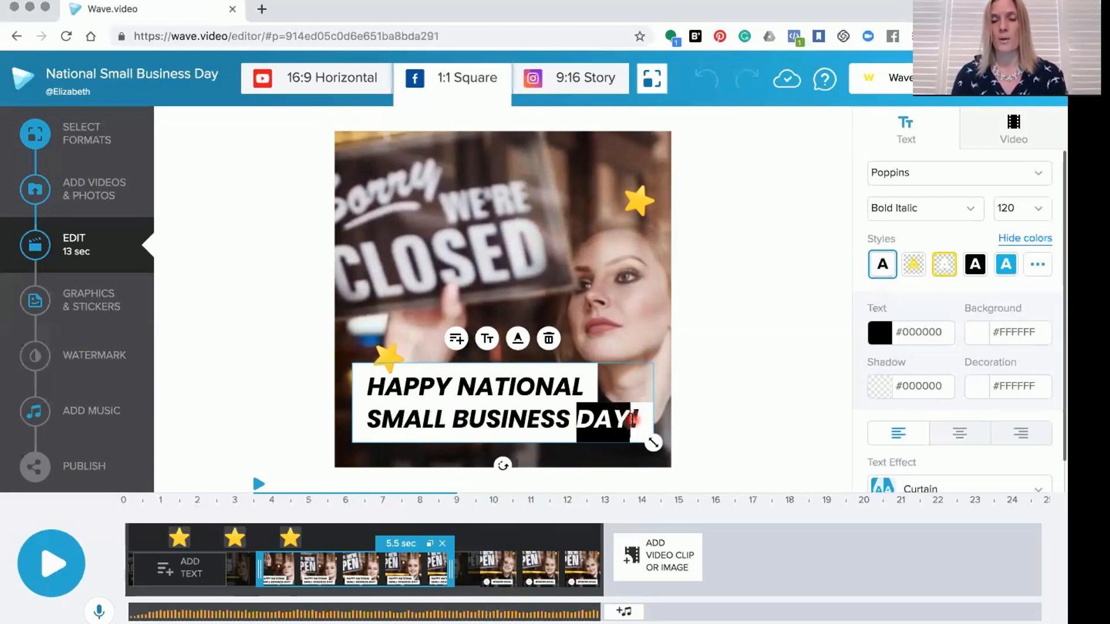
{"action": "type", "text": "WEE"}
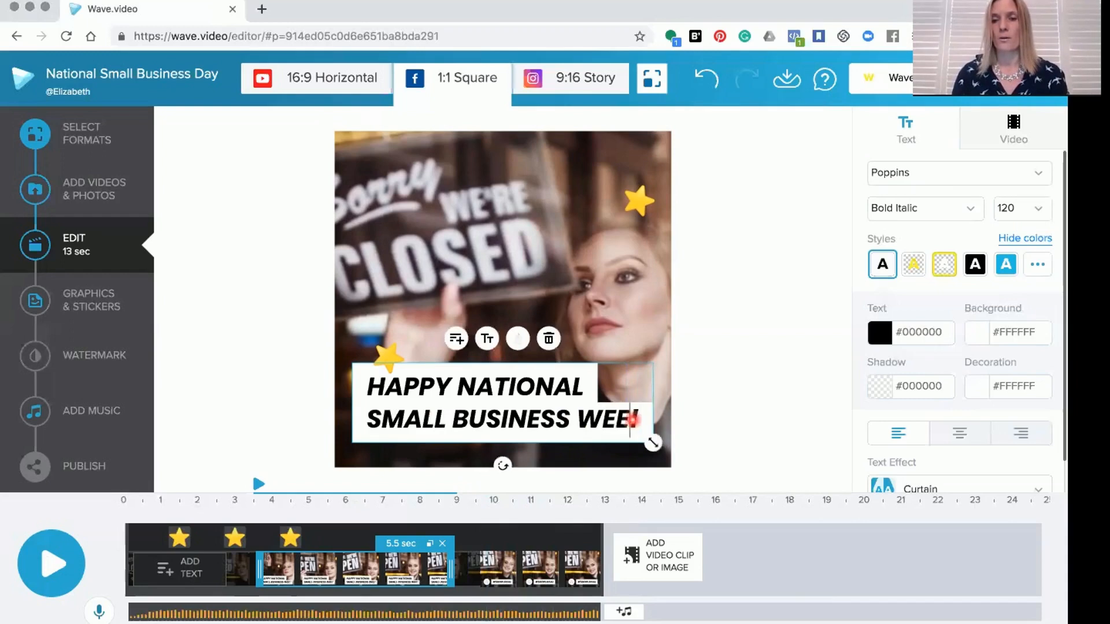
{"action": "type", "text": "K"}
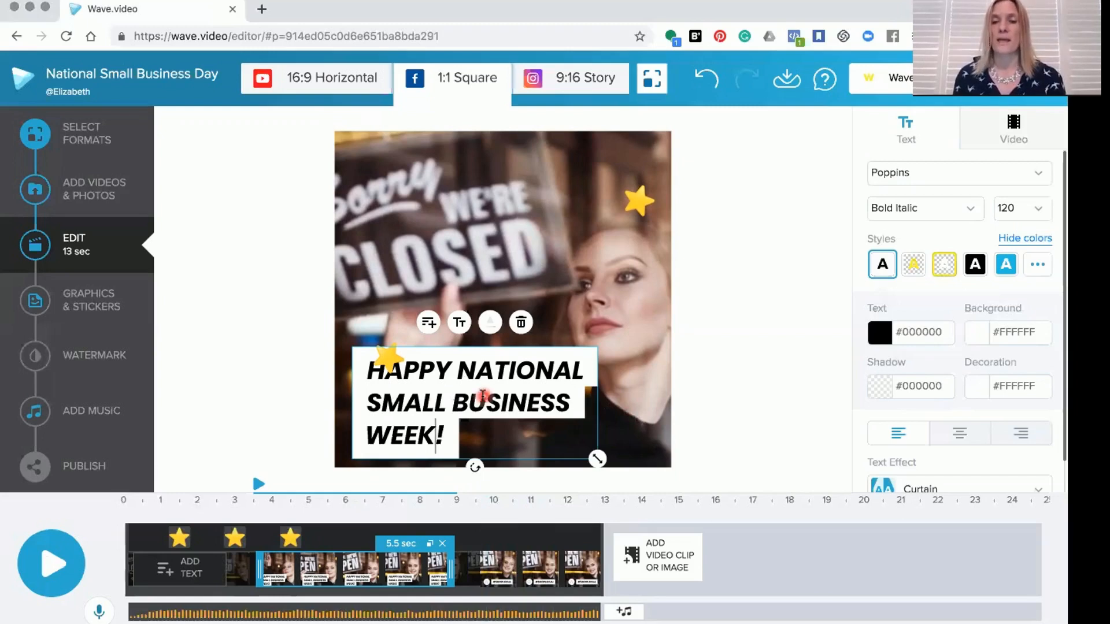
Select the #SHOPLOCAL call-to-action clip, try its logo-only and stacked layouts, and apply the horizontal layout
{"action": "left_click", "coordinate": [497, 558]}
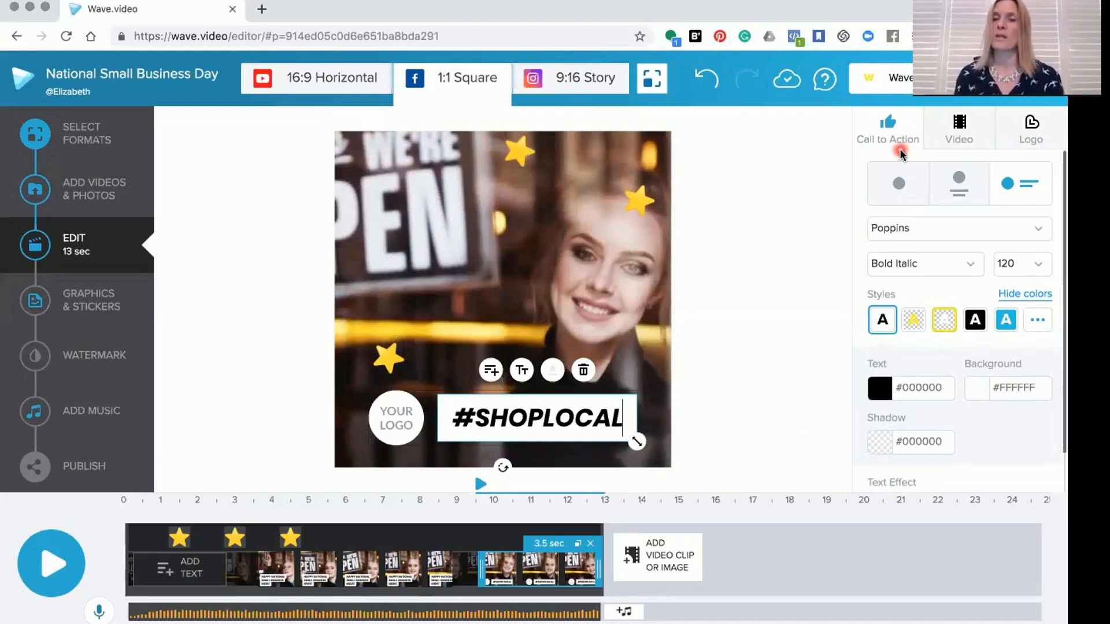
{"action": "left_click", "coordinate": [899, 182]}
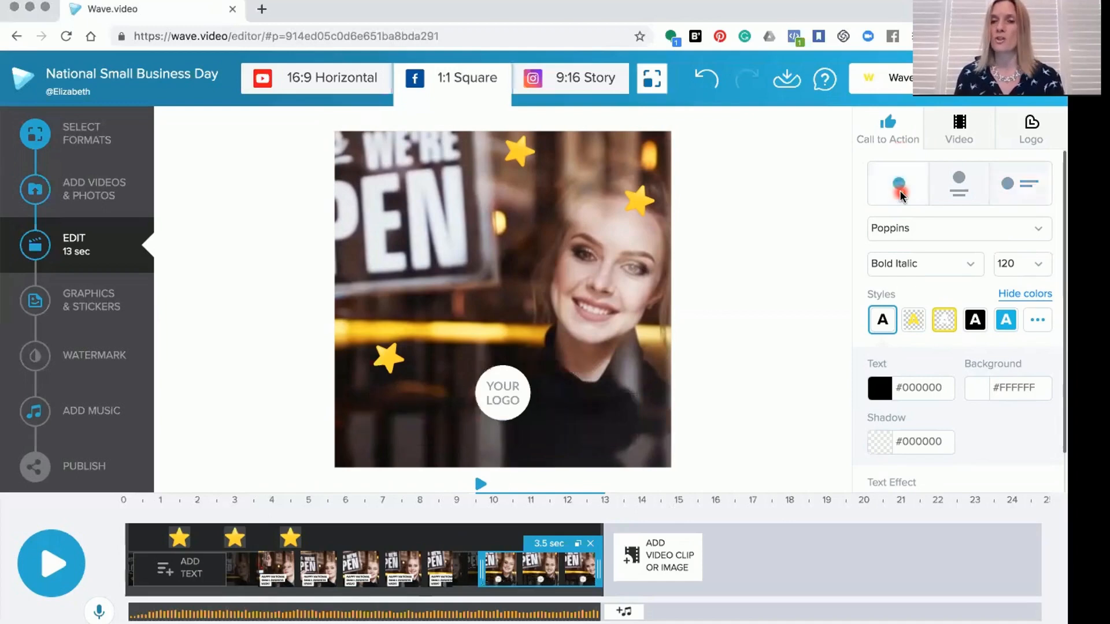
{"action": "left_click", "coordinate": [952, 187]}
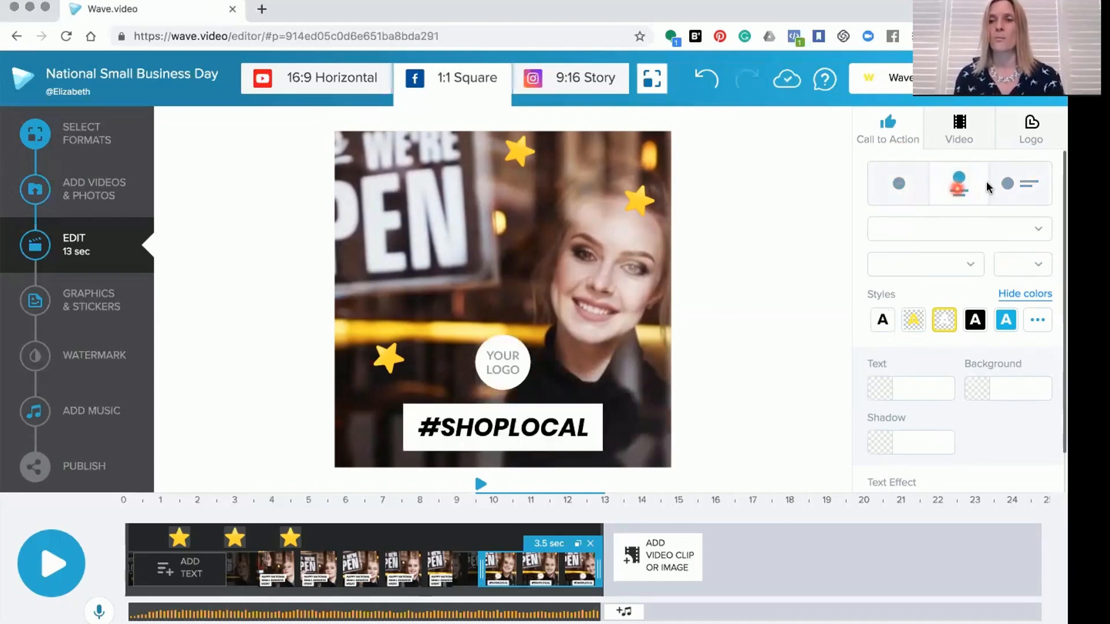
{"action": "left_click", "coordinate": [1018, 185]}
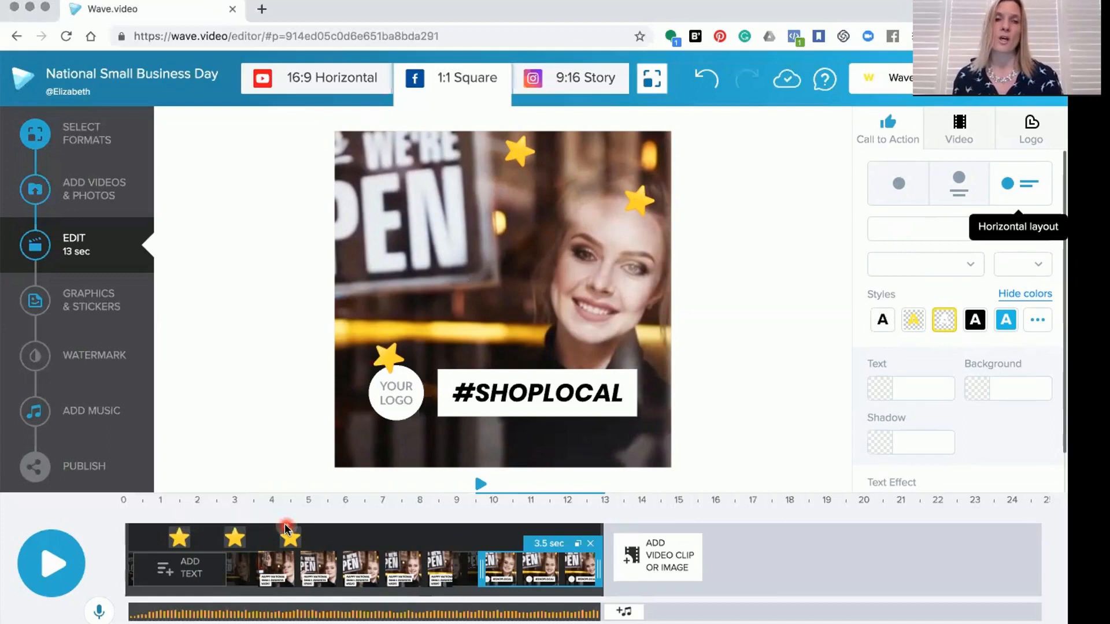
Look through the built-in stickers and the Giphy stickers in the graphics library
{"action": "left_click", "coordinate": [66, 312]}
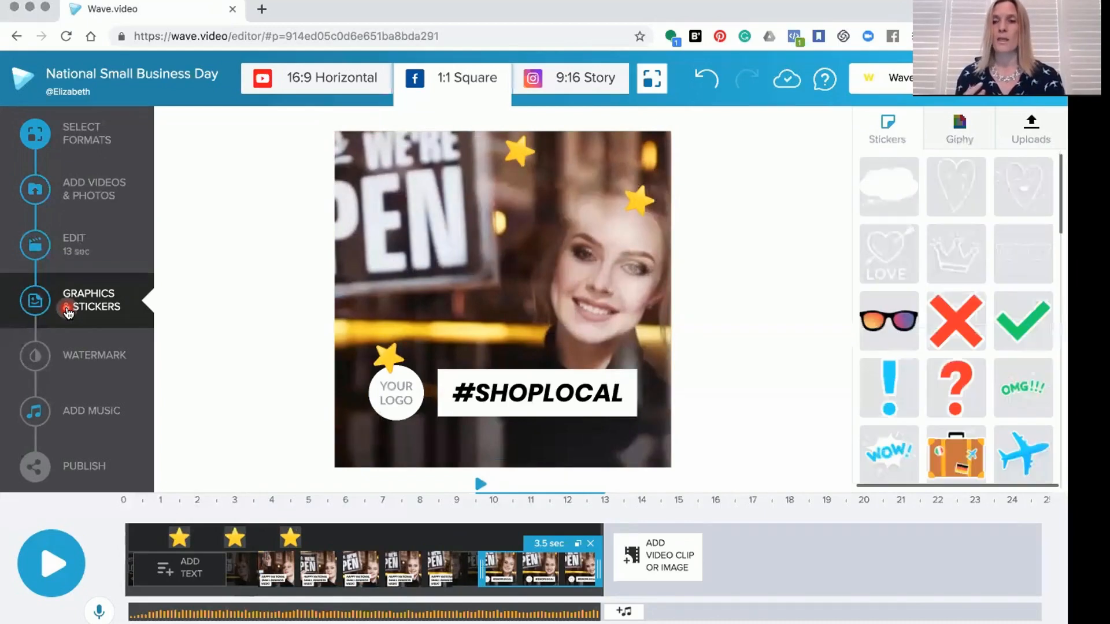
{"action": "left_click", "coordinate": [884, 145]}
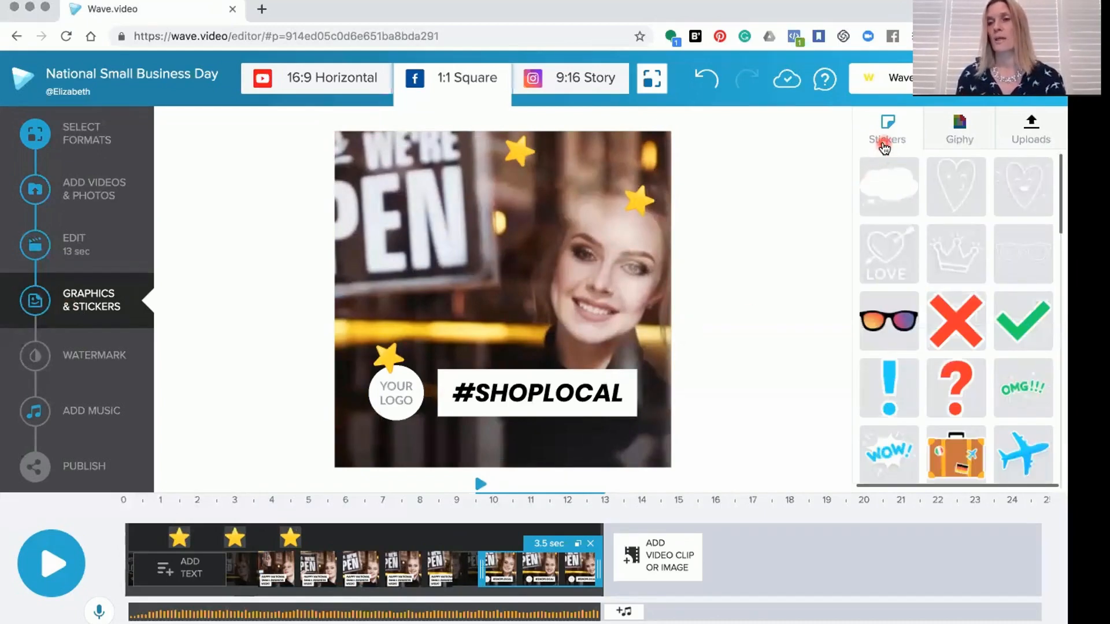
{"action": "left_click", "coordinate": [948, 141]}
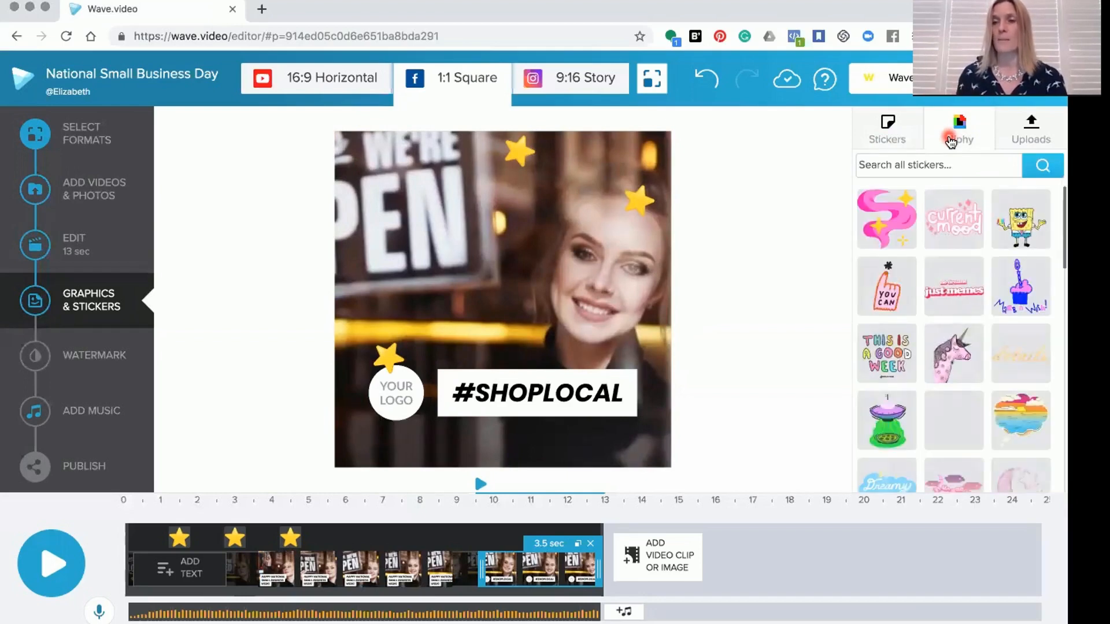
{"action": "left_click", "coordinate": [884, 142]}
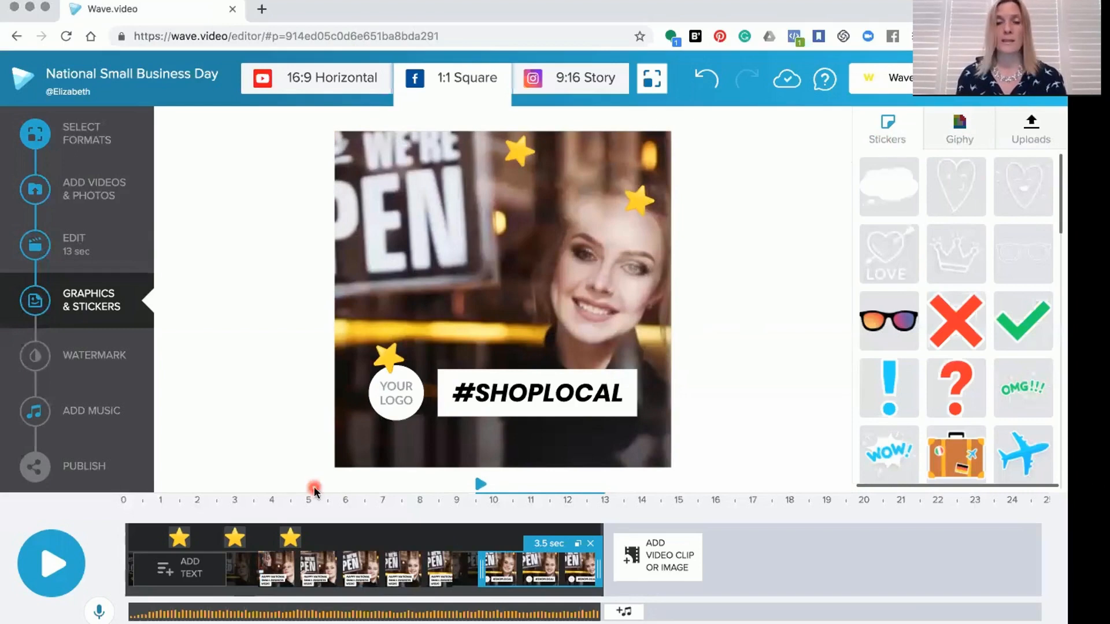
Select the first star sticker on the timeline and set its duration to 11.5 sec
{"action": "left_click", "coordinate": [178, 539]}
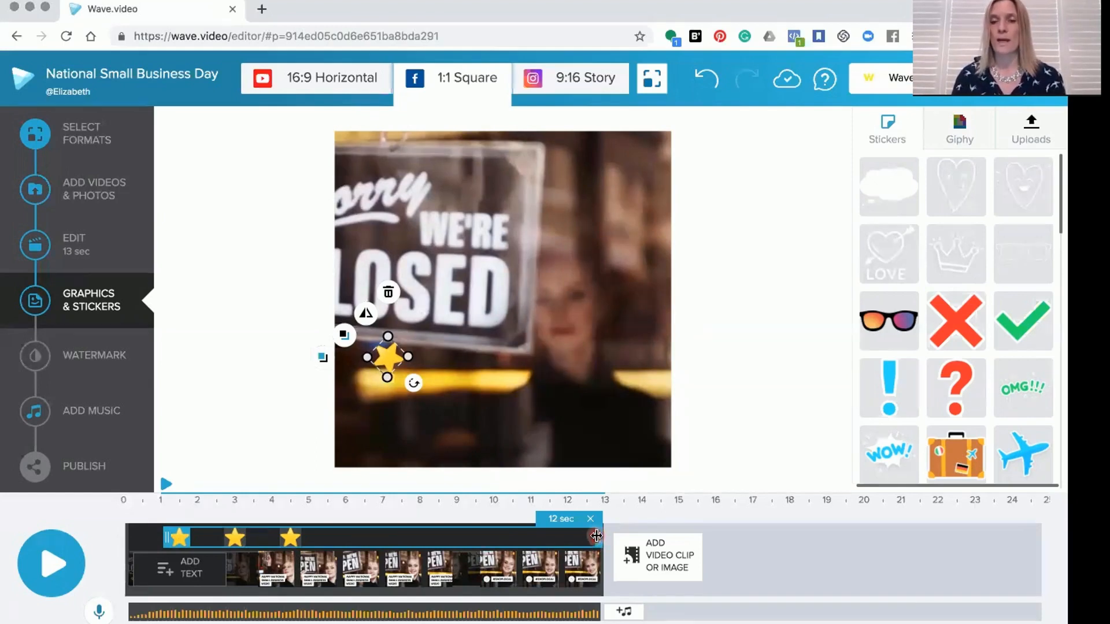
{"action": "left_click_drag", "start_coordinate": [598, 540], "coordinate": [369, 536]}
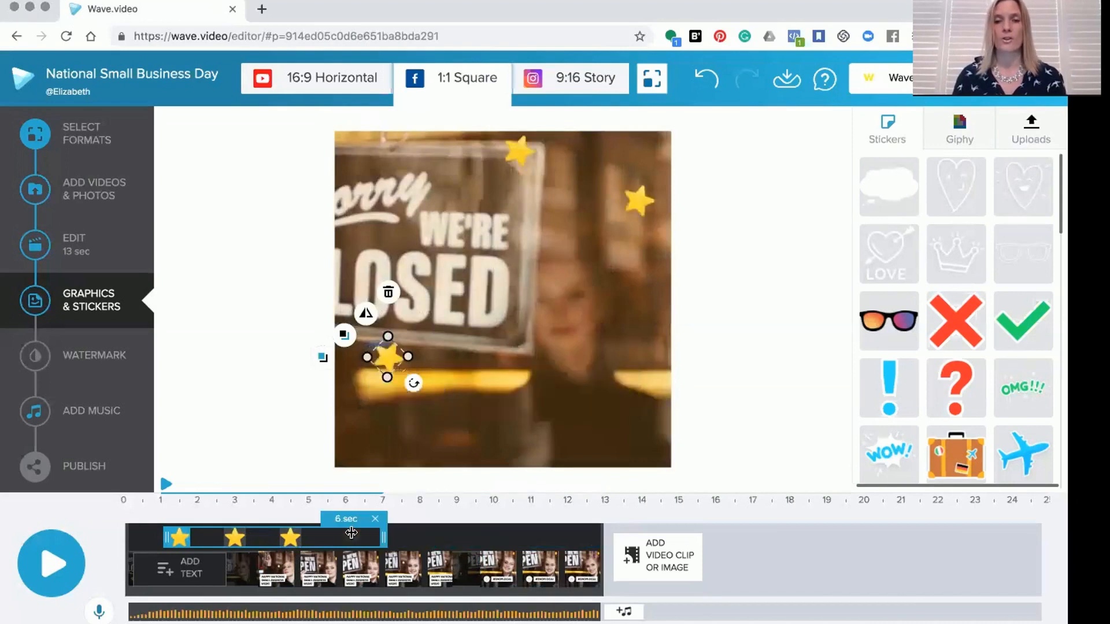
{"action": "left_click_drag", "start_coordinate": [466, 534], "coordinate": [598, 539]}
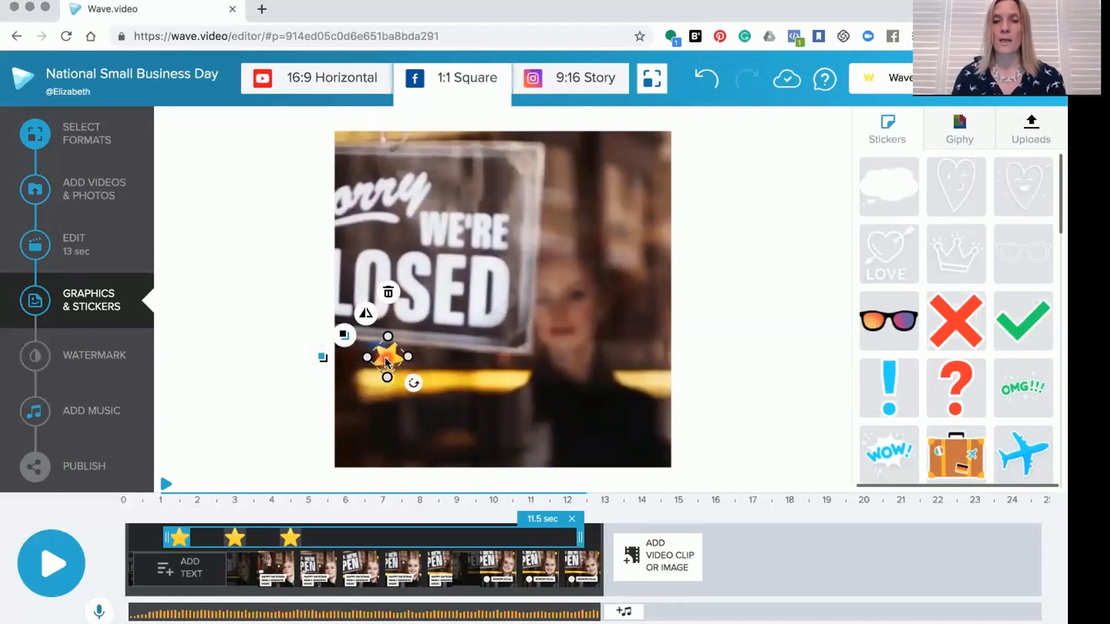
Move the selected star sticker up onto the word CLOSED on the shop sign
{"action": "left_click_drag", "start_coordinate": [384, 355], "coordinate": [370, 281]}
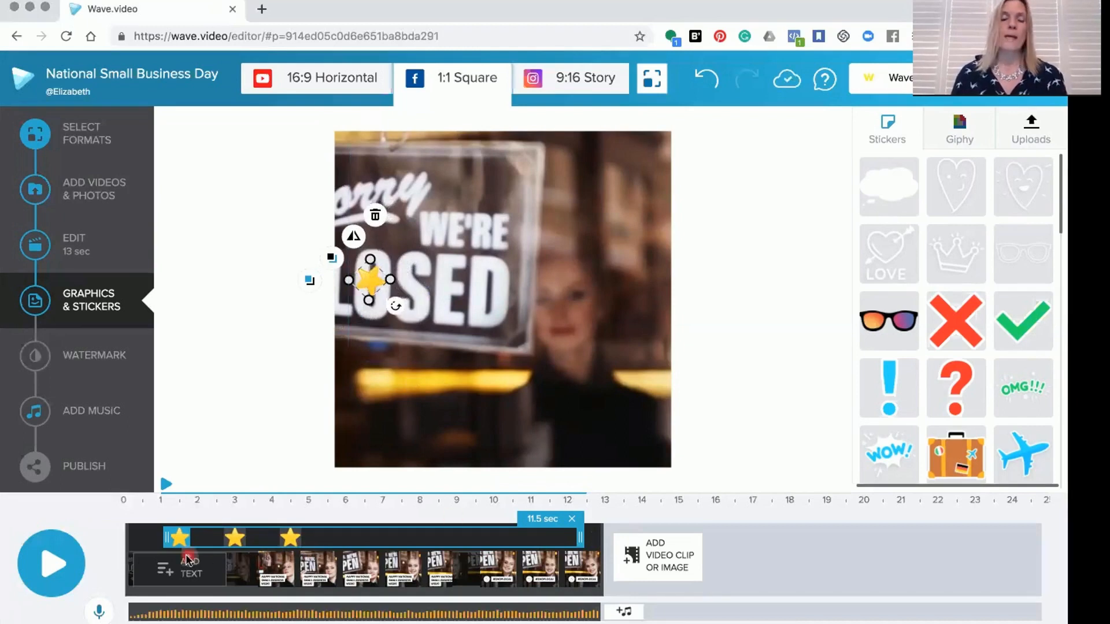
{"action": "left_click", "coordinate": [372, 428]}
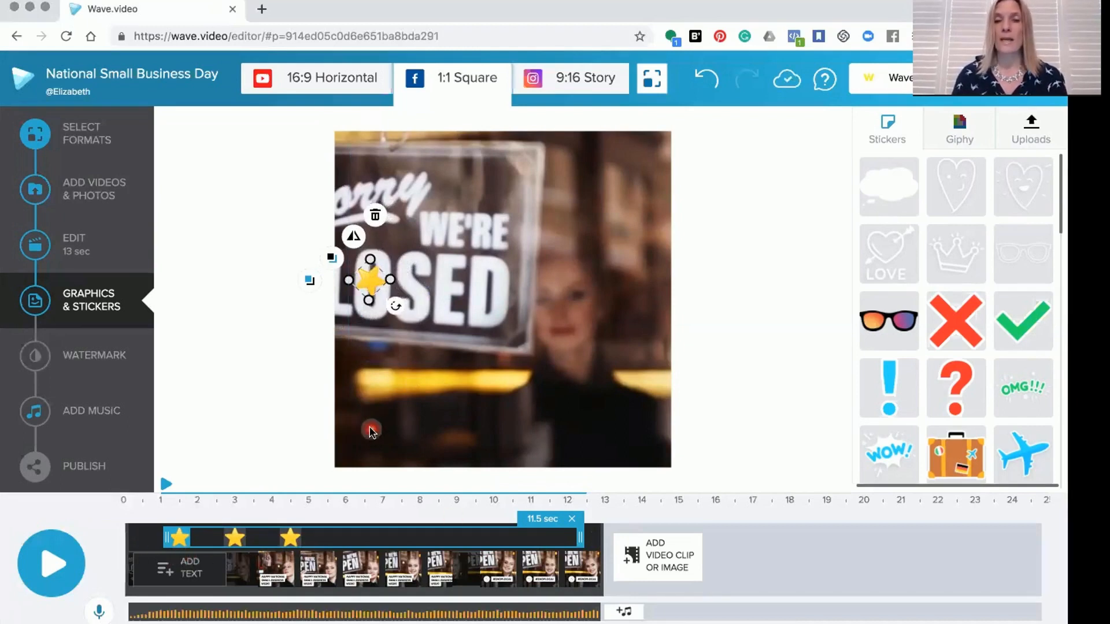
Select the background video clip and try decreasing and increasing its zoom
{"action": "left_click", "coordinate": [371, 429]}
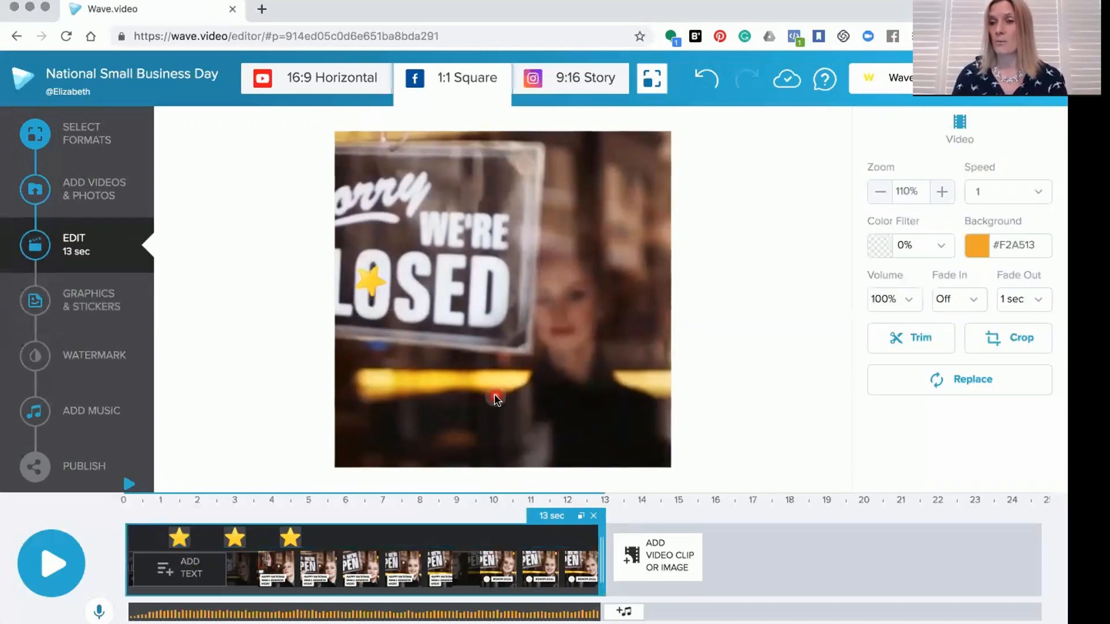
{"action": "left_click", "coordinate": [880, 191]}
{"action": "left_click", "coordinate": [940, 193]}
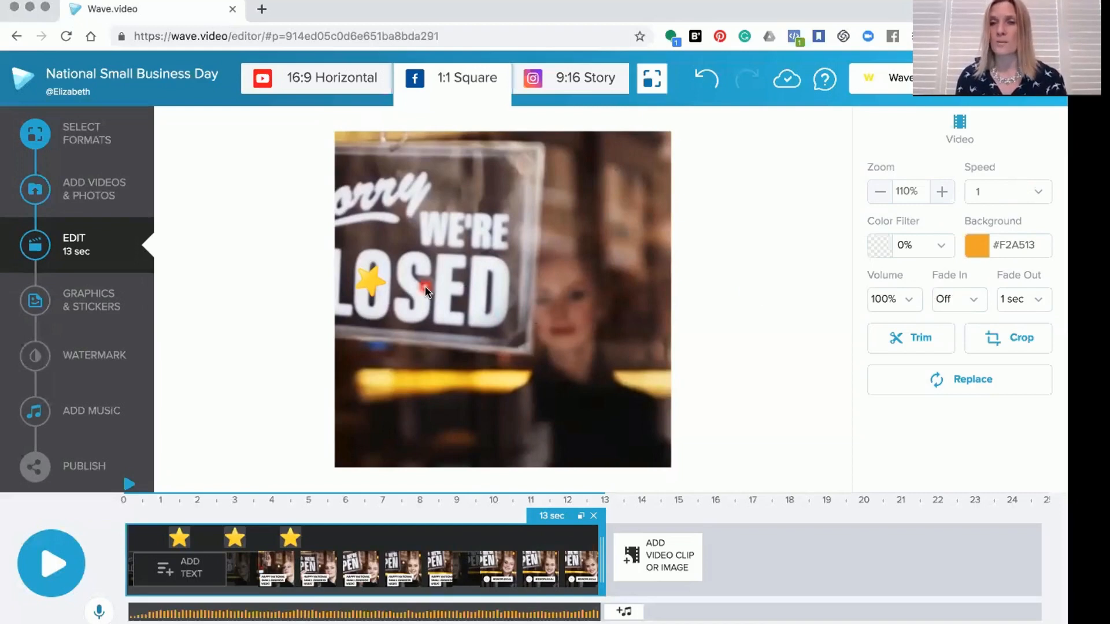
Open the replacement media library for the background clip and search its videos for "business open"
{"action": "left_click", "coordinate": [938, 393]}
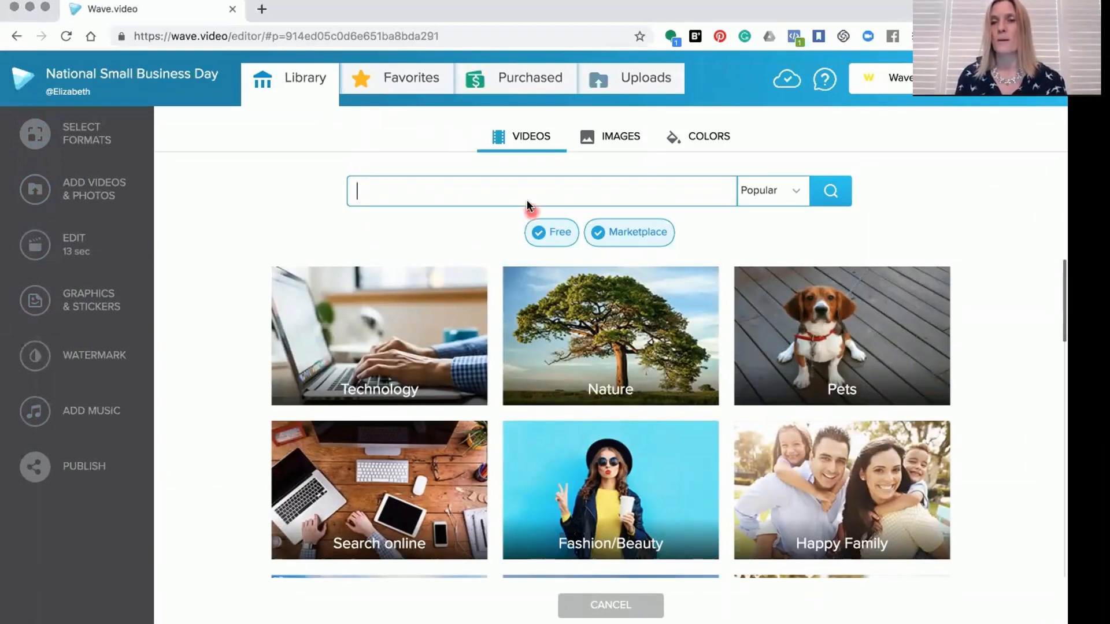
{"action": "type", "text": "business"}
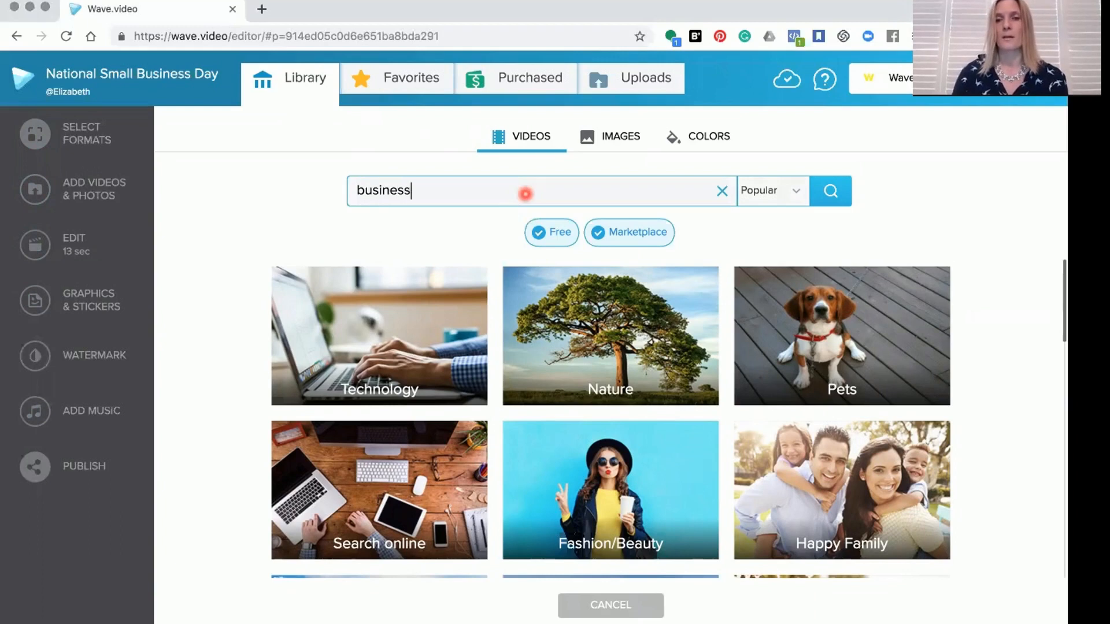
{"action": "type", "text": " open"}
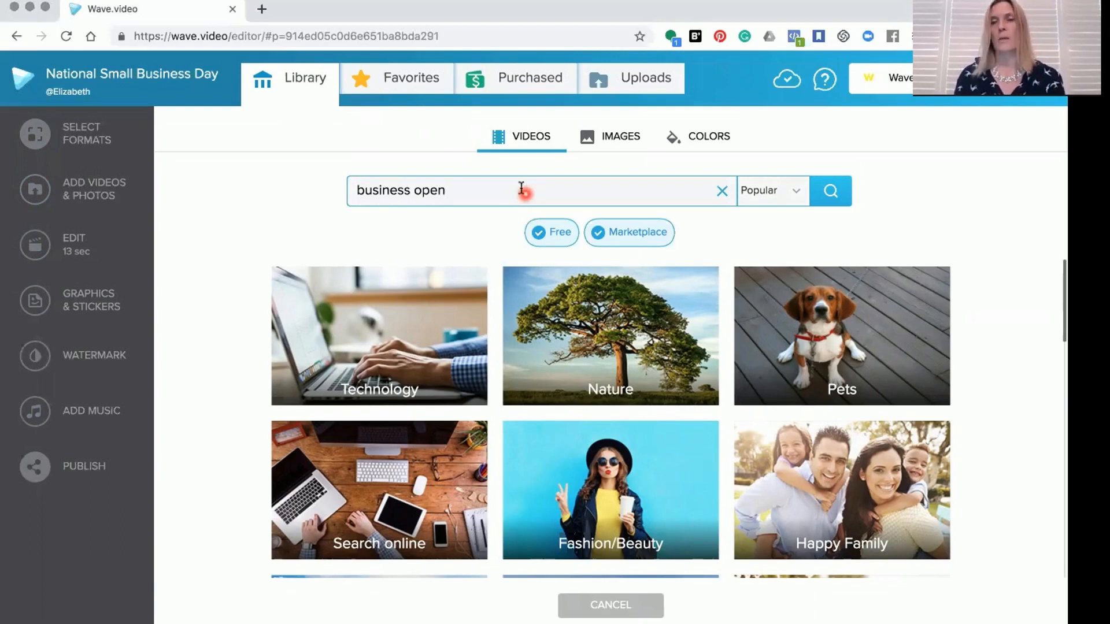
{"action": "left_click", "coordinate": [830, 199]}
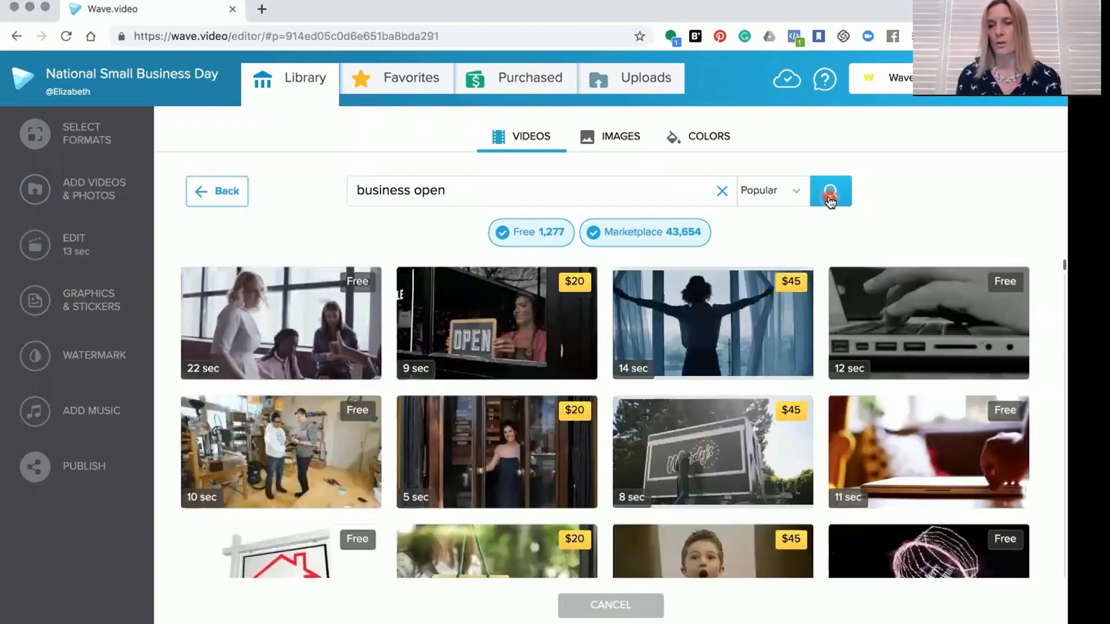
Limit the results to free videos, look through the images, colors and uploads, and return to the editor without replacing the clip
{"action": "mouse_move", "coordinate": [516, 313]}
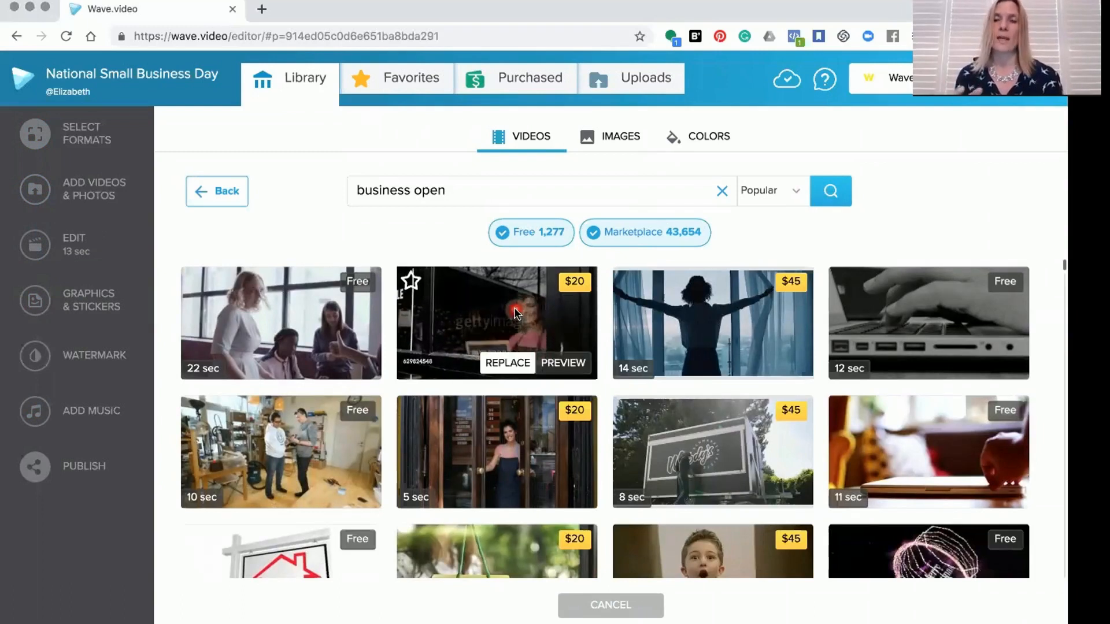
{"action": "left_click", "coordinate": [590, 235]}
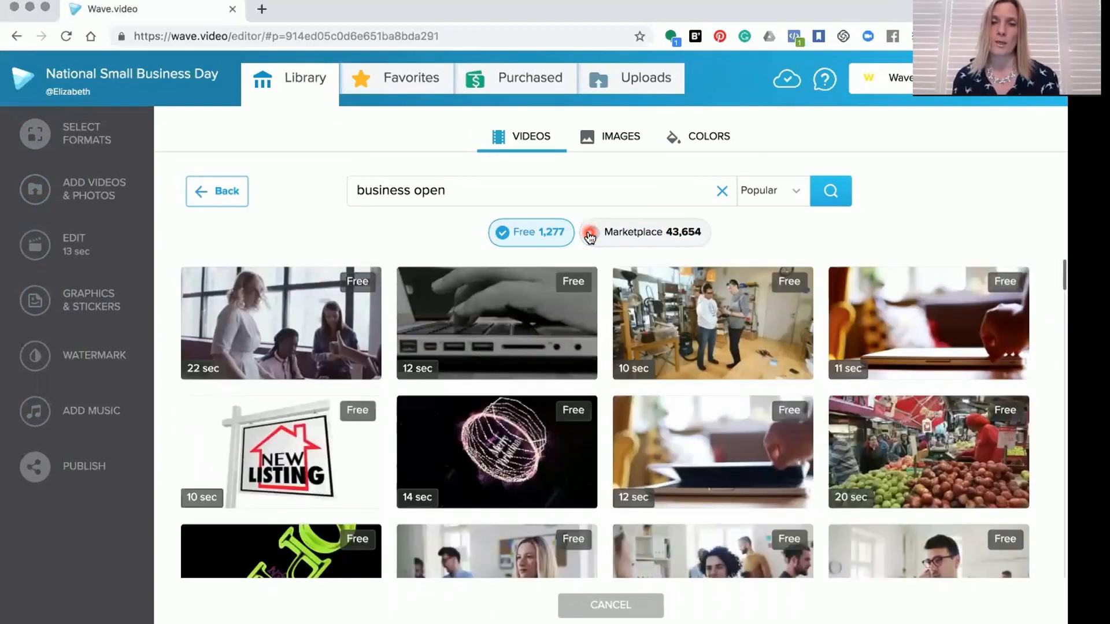
{"action": "left_click", "coordinate": [613, 139]}
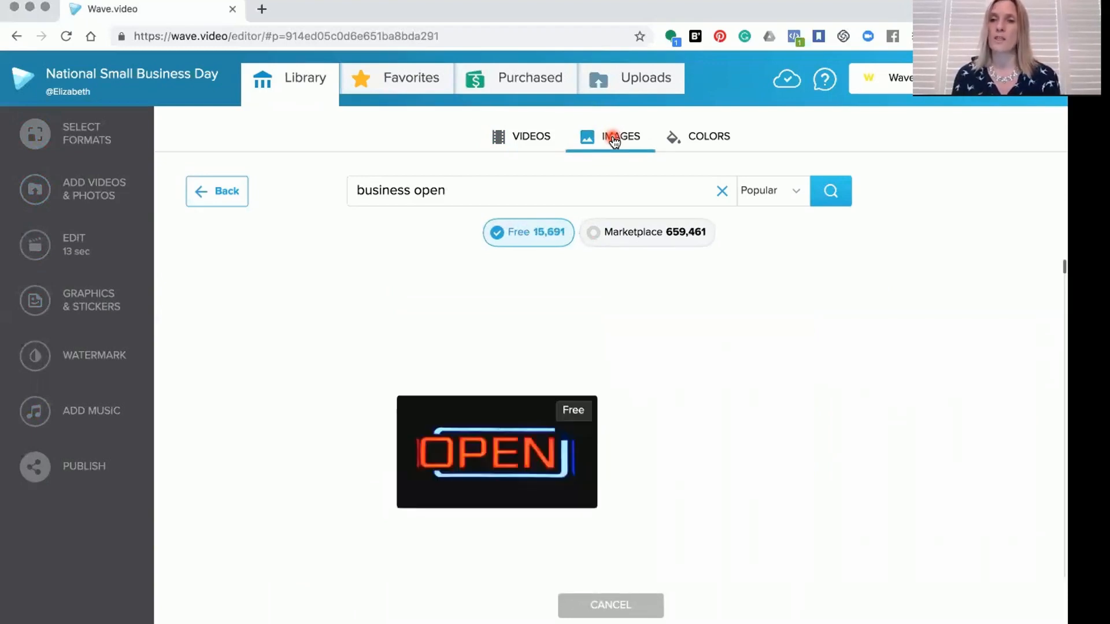
{"action": "left_click", "coordinate": [704, 141]}
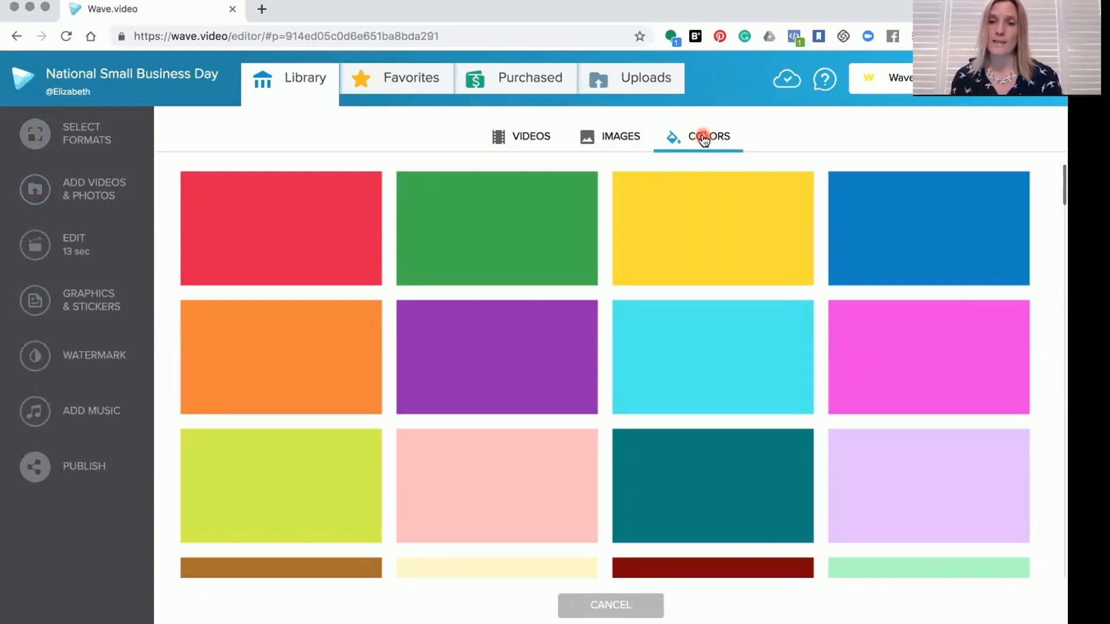
{"action": "left_click", "coordinate": [623, 76]}
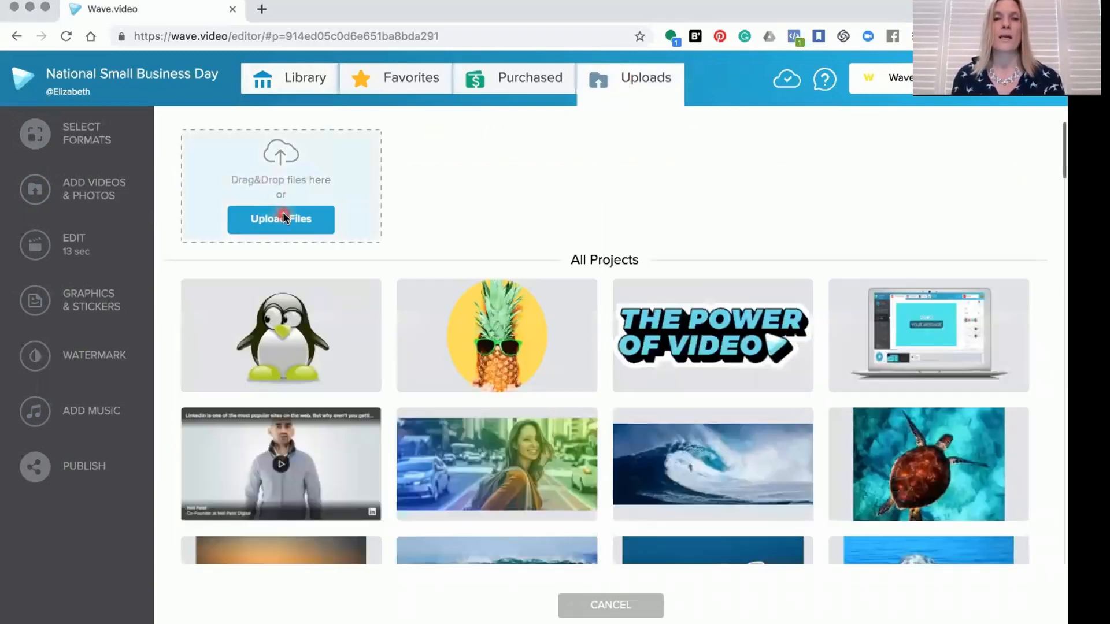
{"action": "left_click", "coordinate": [76, 246]}
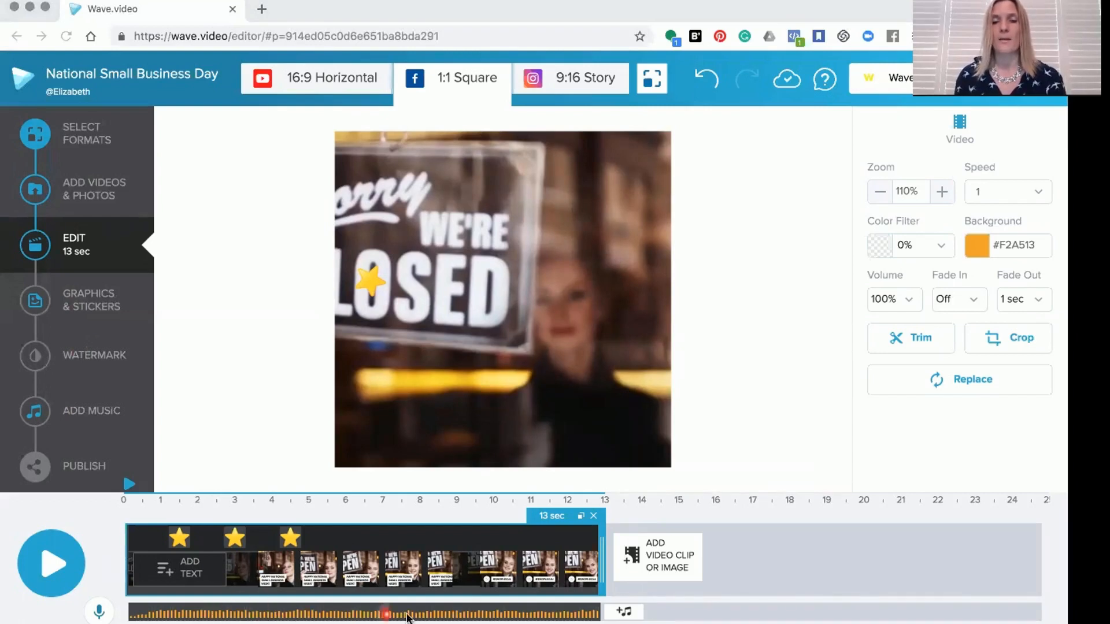
Select the video's audio track and search the music library for "small business"
{"action": "left_click", "coordinate": [578, 616]}
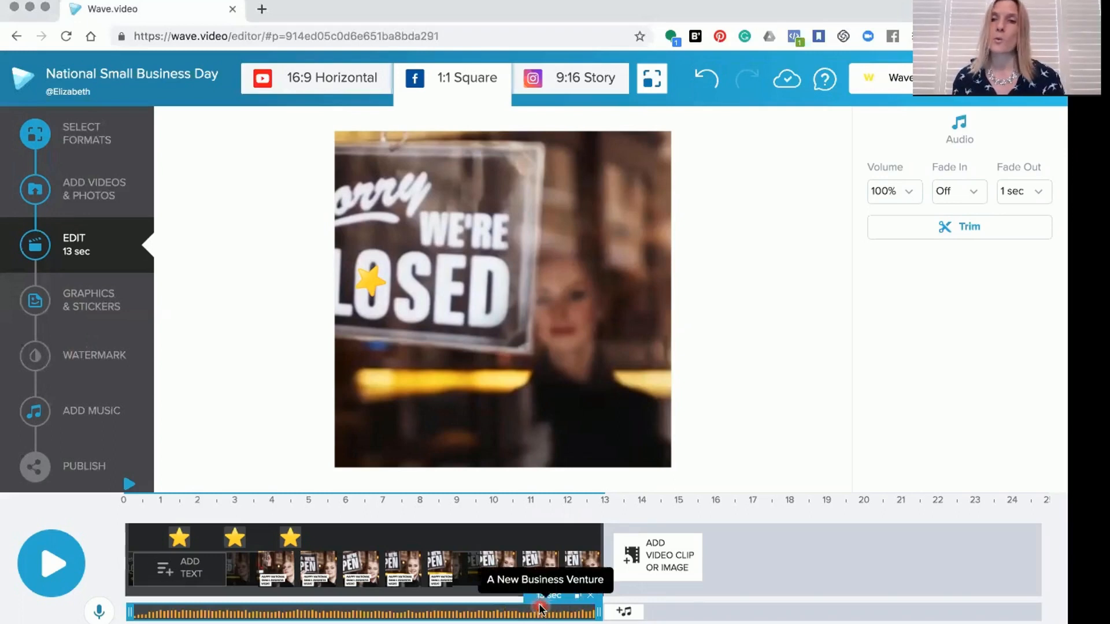
{"action": "left_click", "coordinate": [81, 413]}
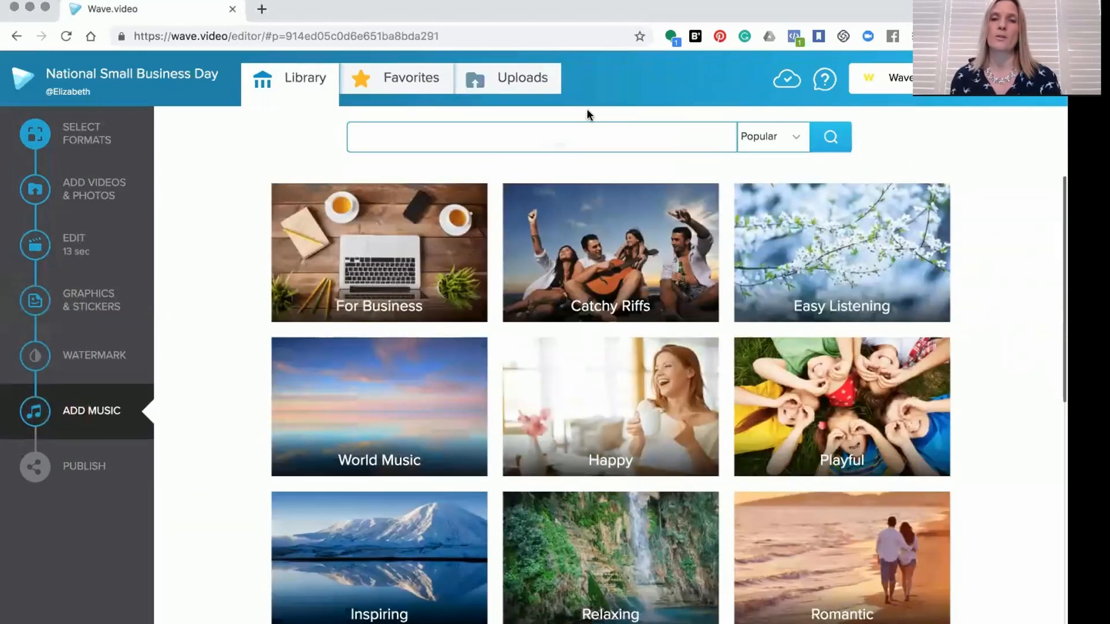
{"action": "left_click", "coordinate": [561, 139]}
{"action": "type", "text": "small"}
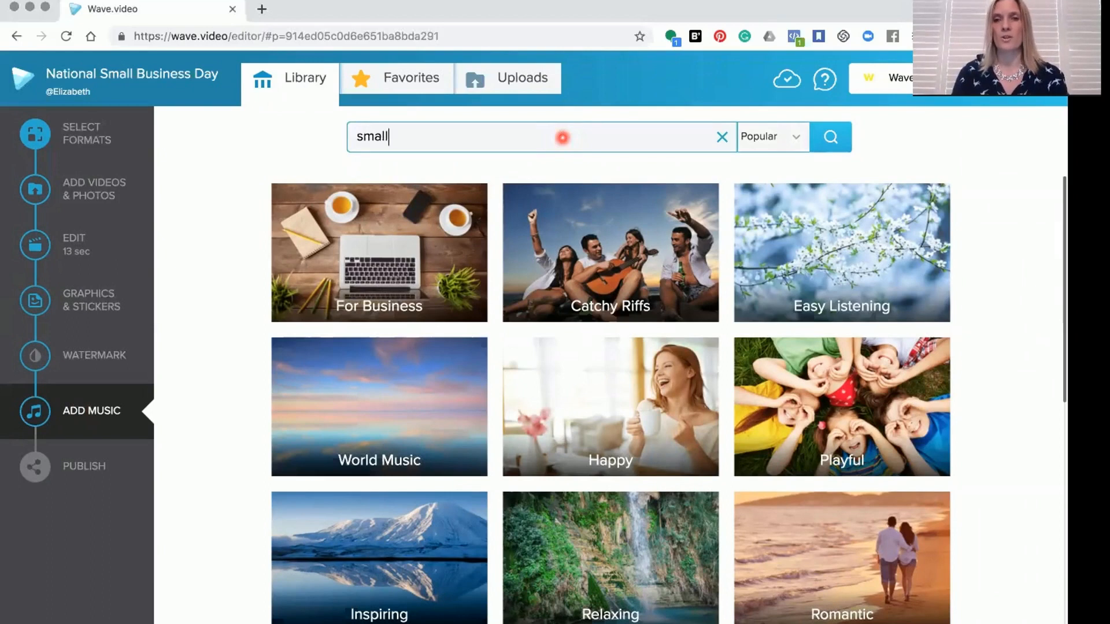
{"action": "type", "text": " business"}
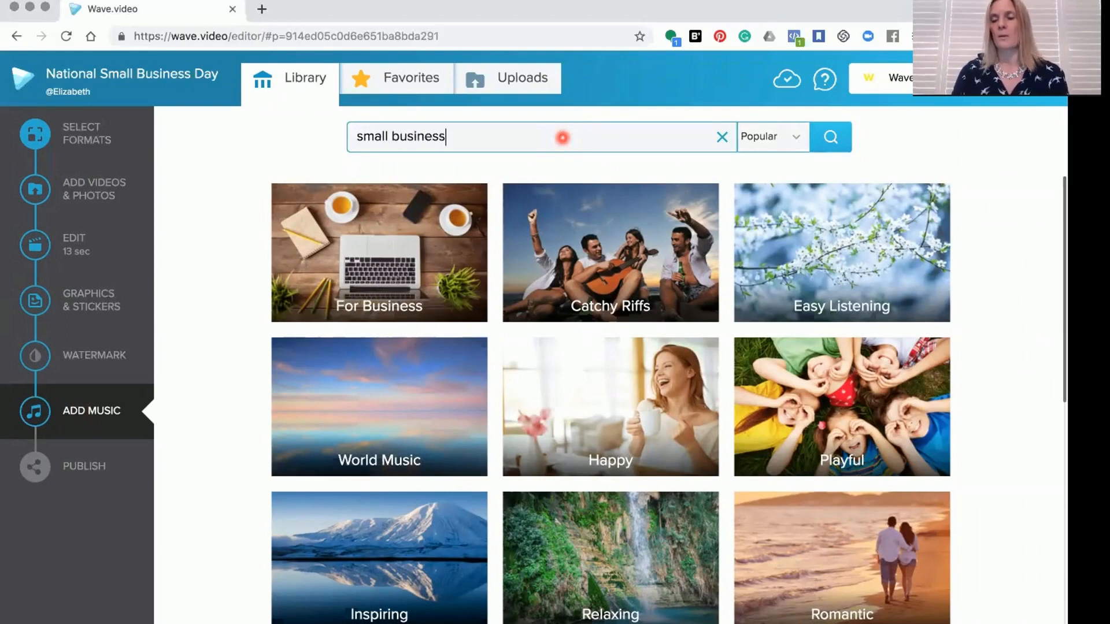
{"action": "key", "text": "Return"}
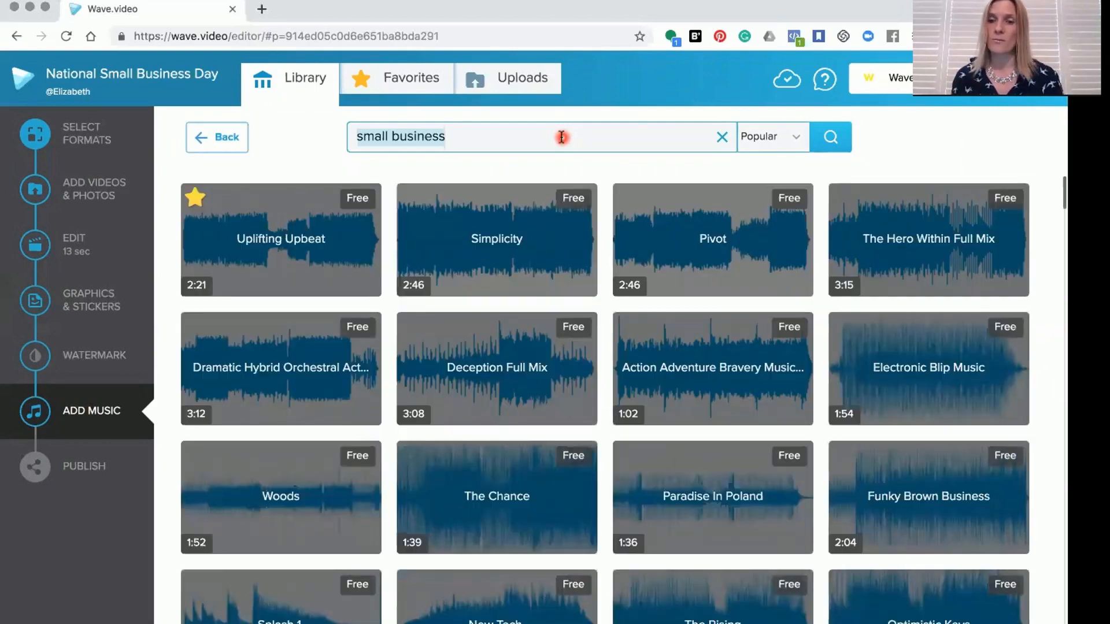
Preview the "Simplicity" track and add it as the video's music
{"action": "mouse_move", "coordinate": [538, 238]}
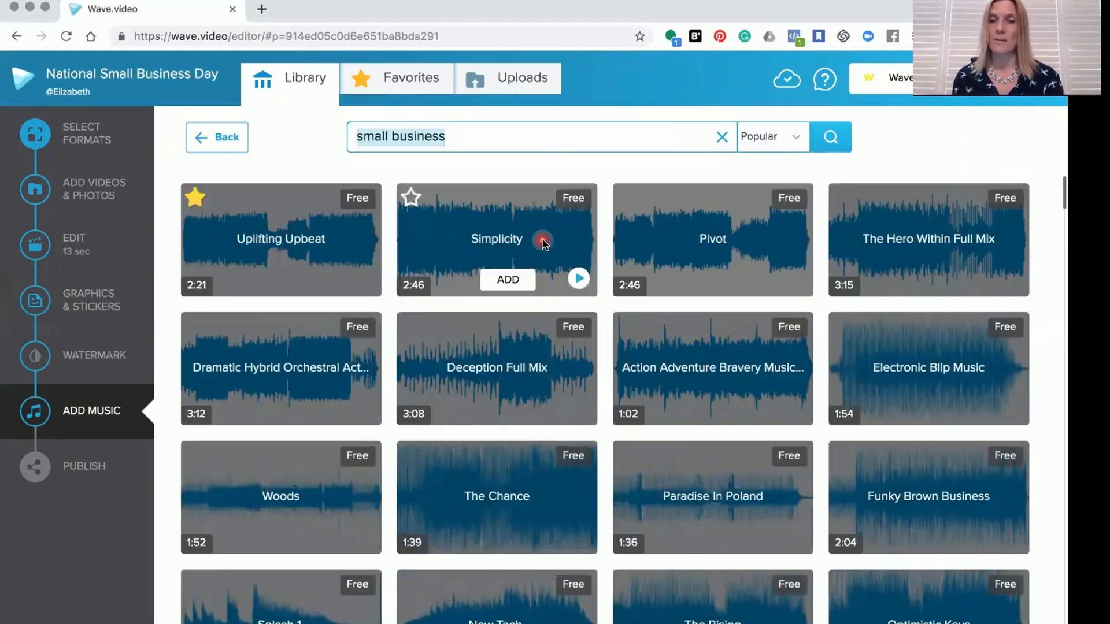
{"action": "left_click", "coordinate": [579, 282]}
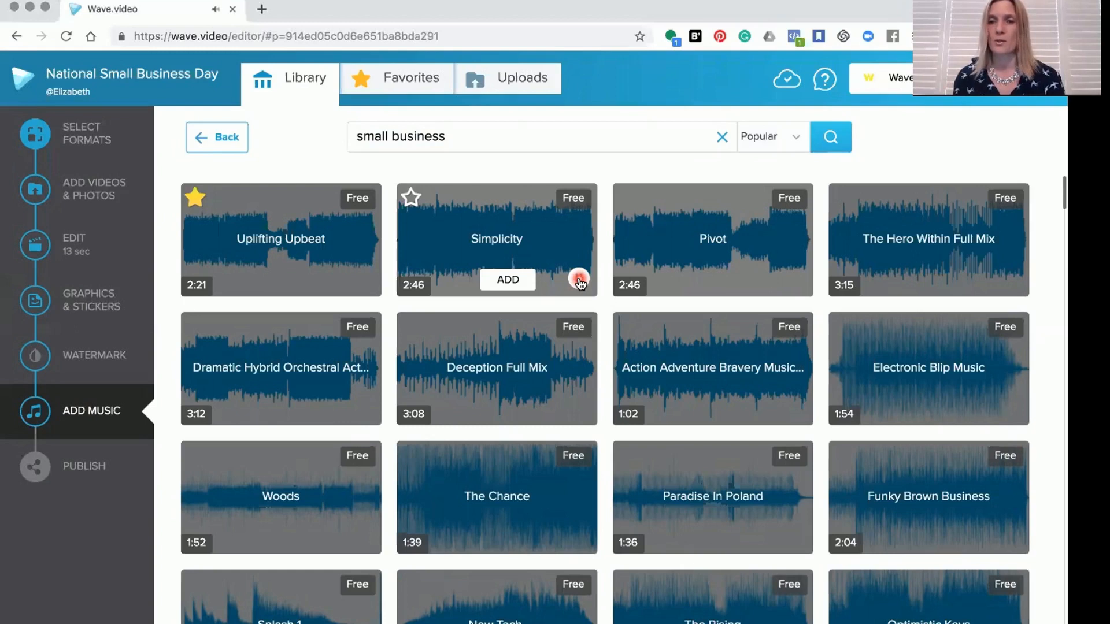
{"action": "left_click", "coordinate": [509, 279]}
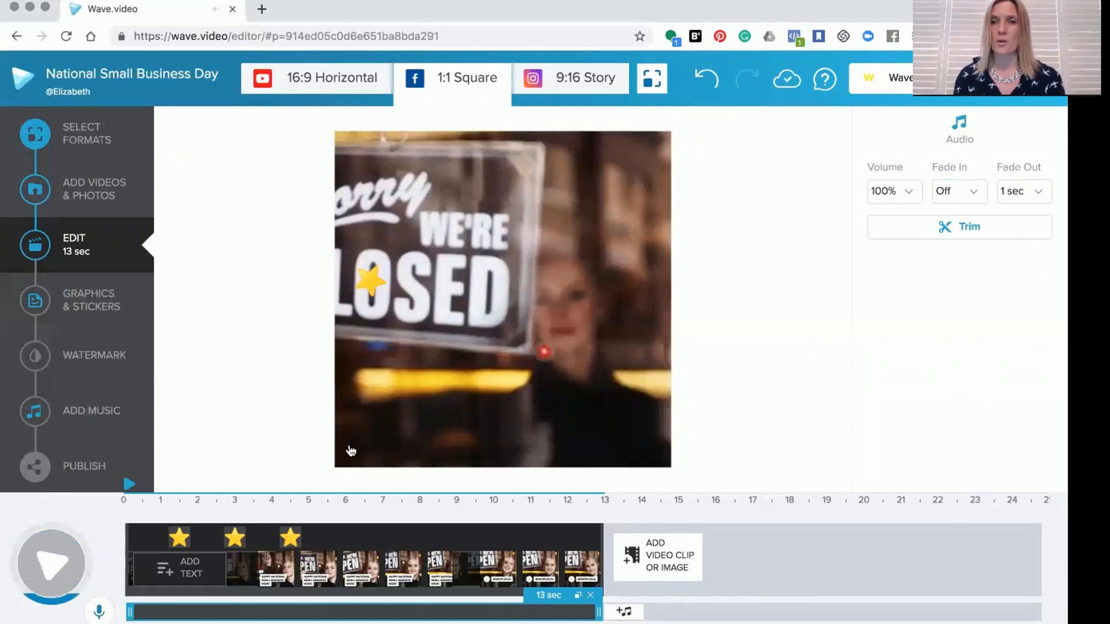
{"action": "left_click", "coordinate": [342, 612]}
{"action": "left_click", "coordinate": [443, 612]}
{"action": "left_click", "coordinate": [594, 612]}
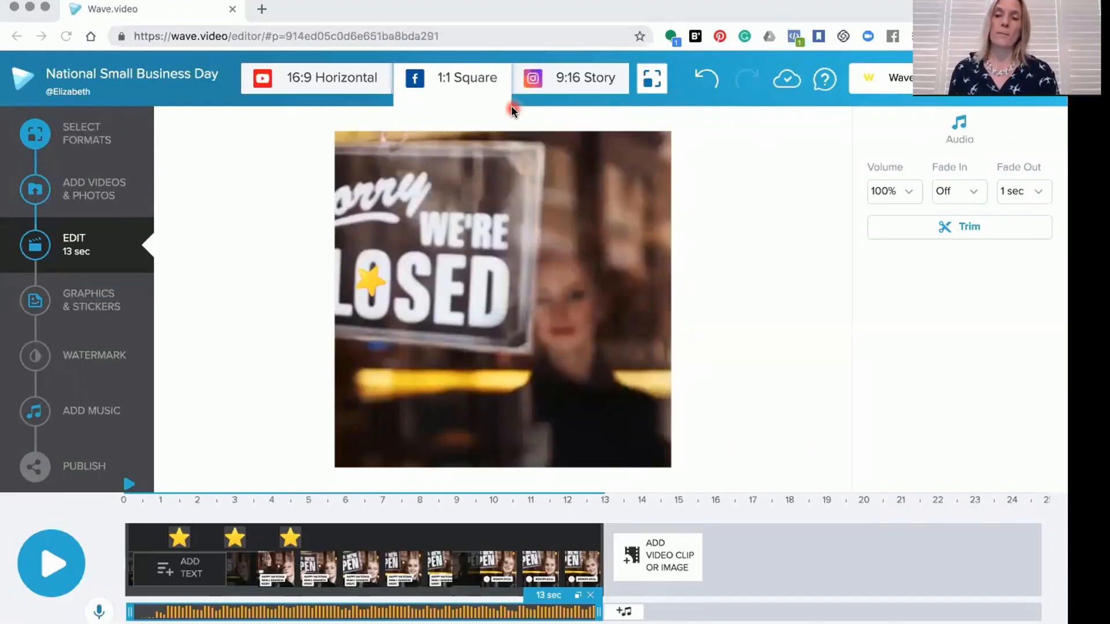
Play the edited square video and open its publishing options
{"action": "left_click", "coordinate": [56, 565]}
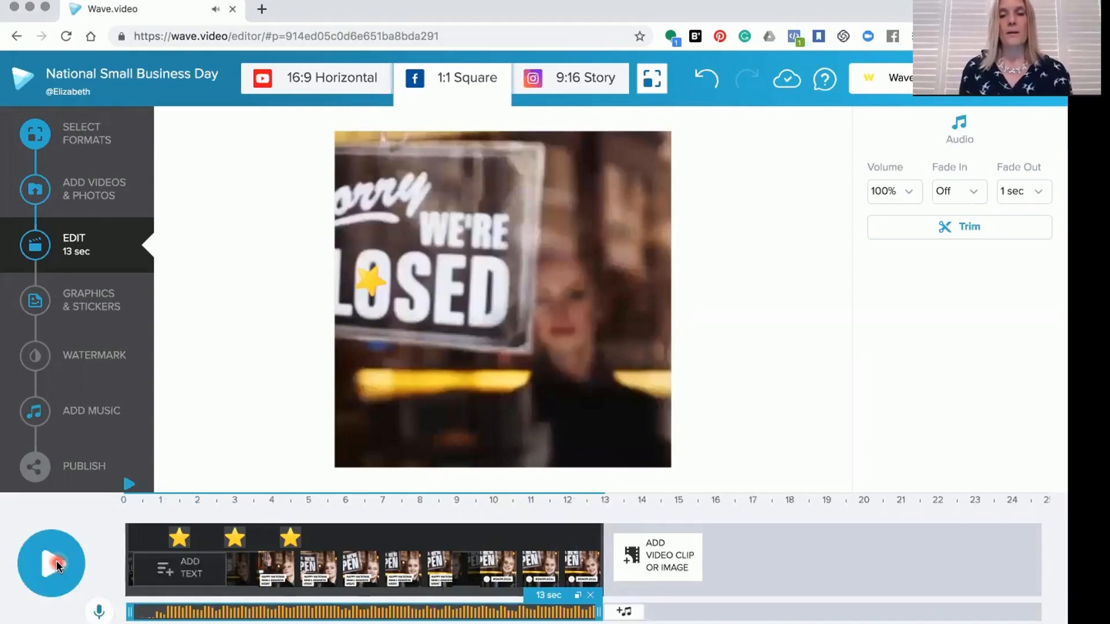
{"action": "left_click", "coordinate": [83, 468]}
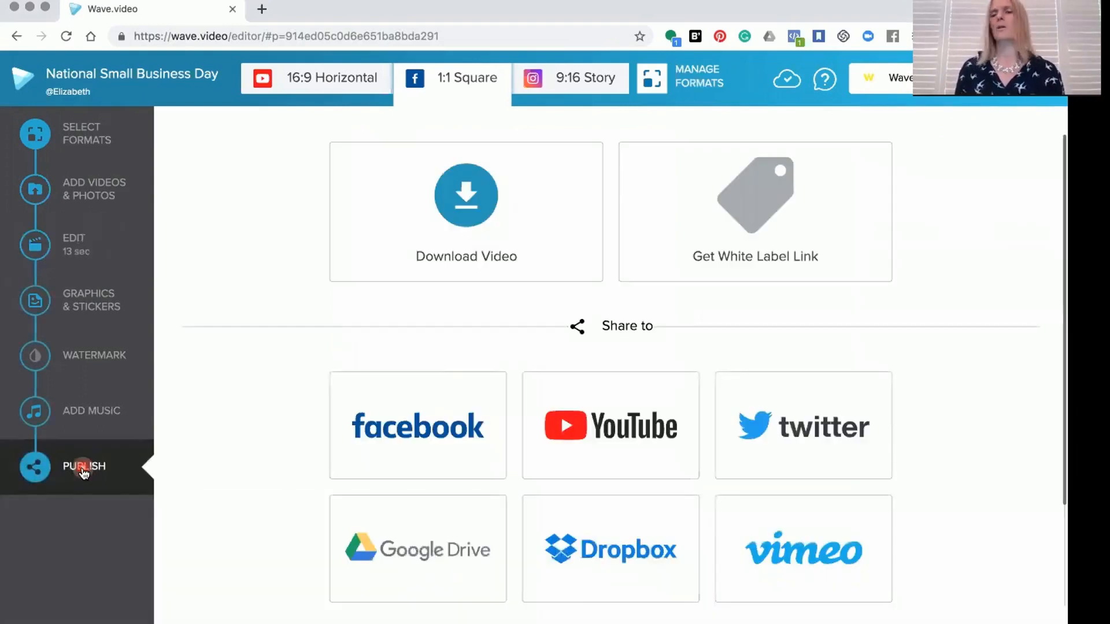